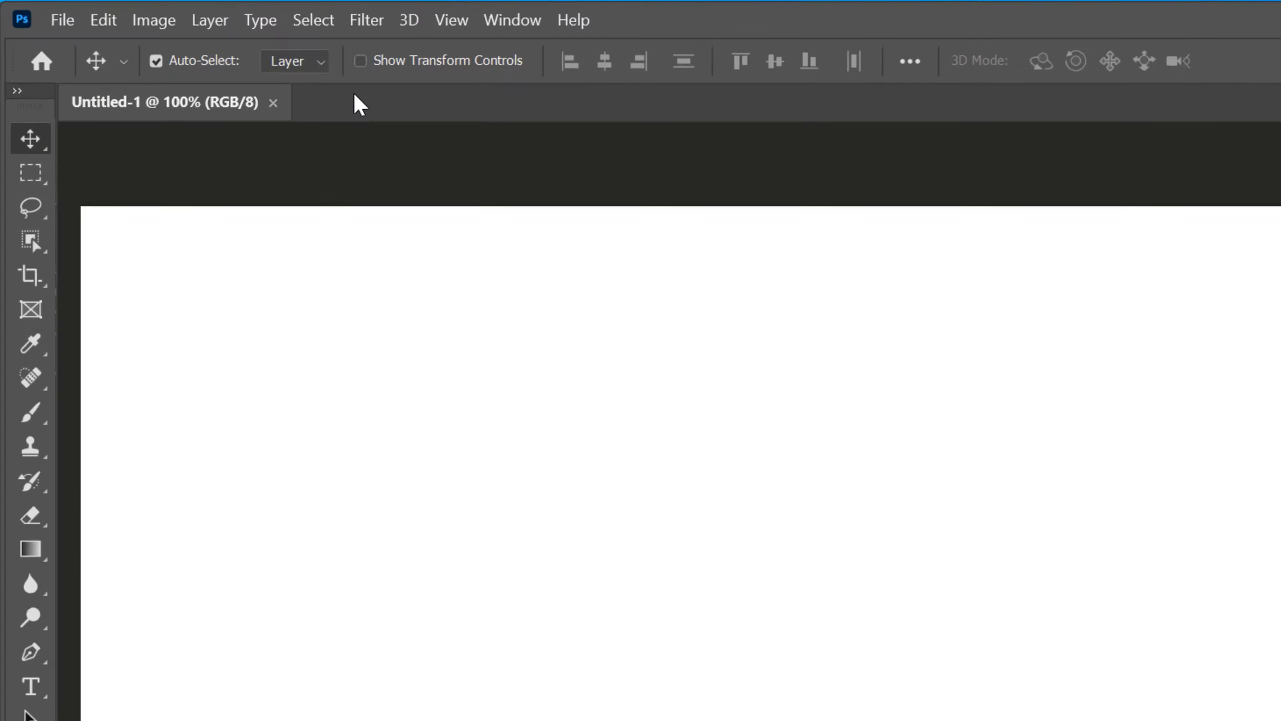
Select the whole canvas and fill the background with black in Normal mode at 100% opacity
{"action": "left_click", "coordinate": [186, 11]}
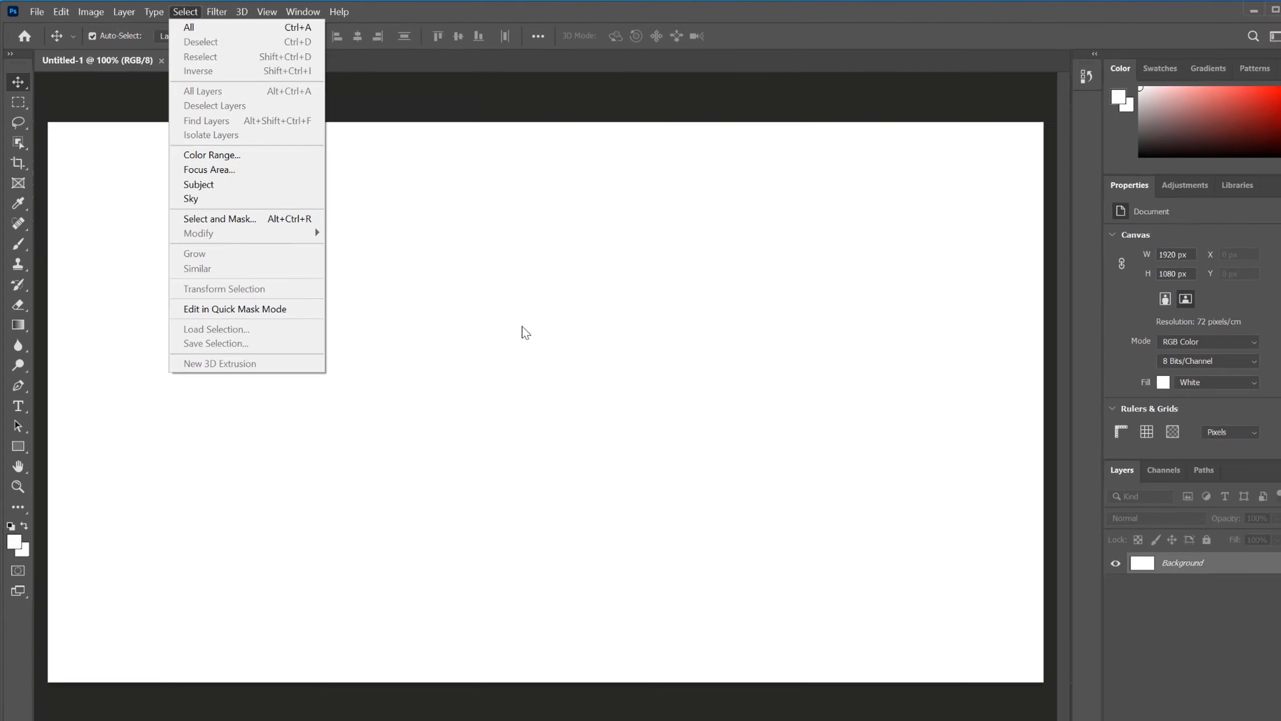
{"action": "left_click", "coordinate": [877, 552]}
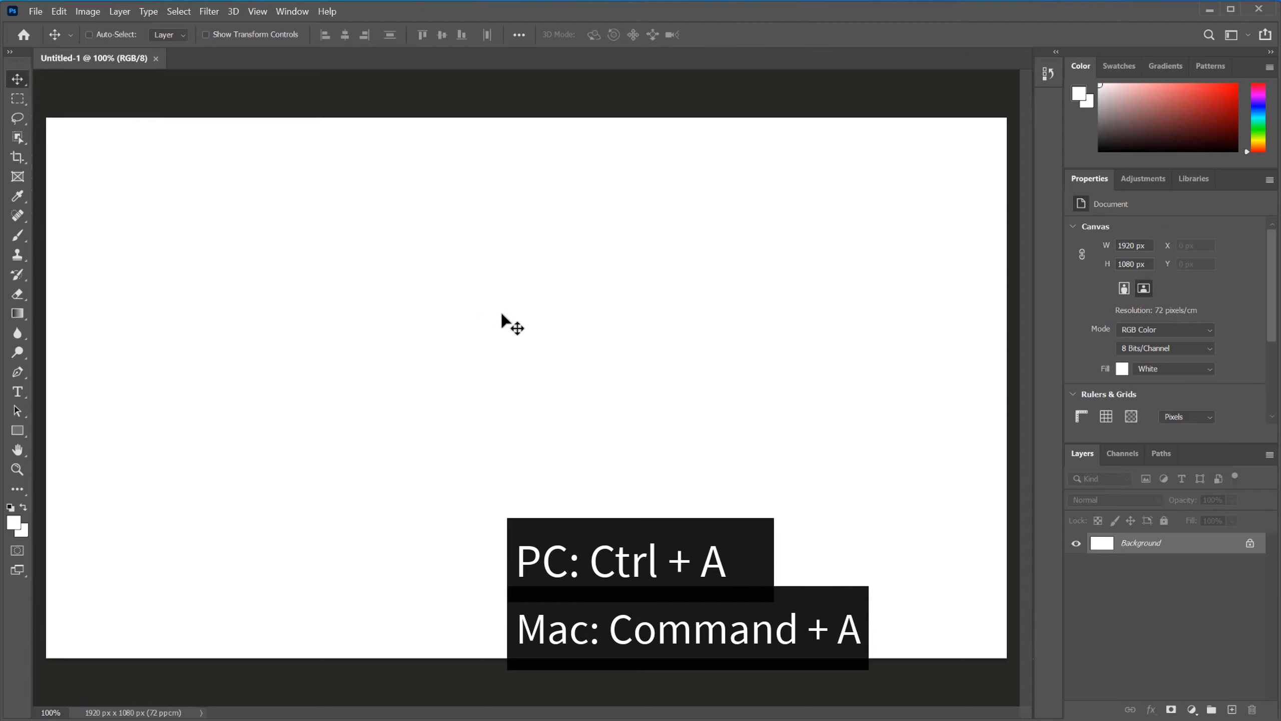
{"action": "key", "text": "ctrl+a"}
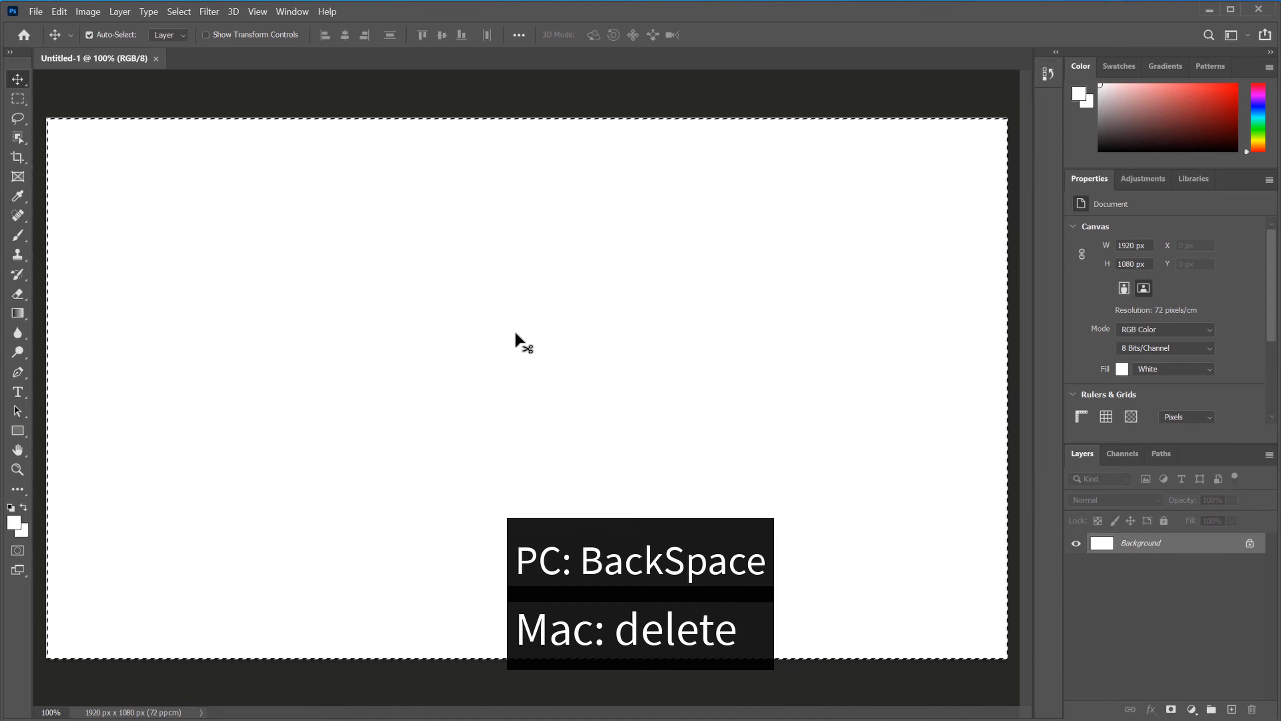
{"action": "key", "text": "BackSpace"}
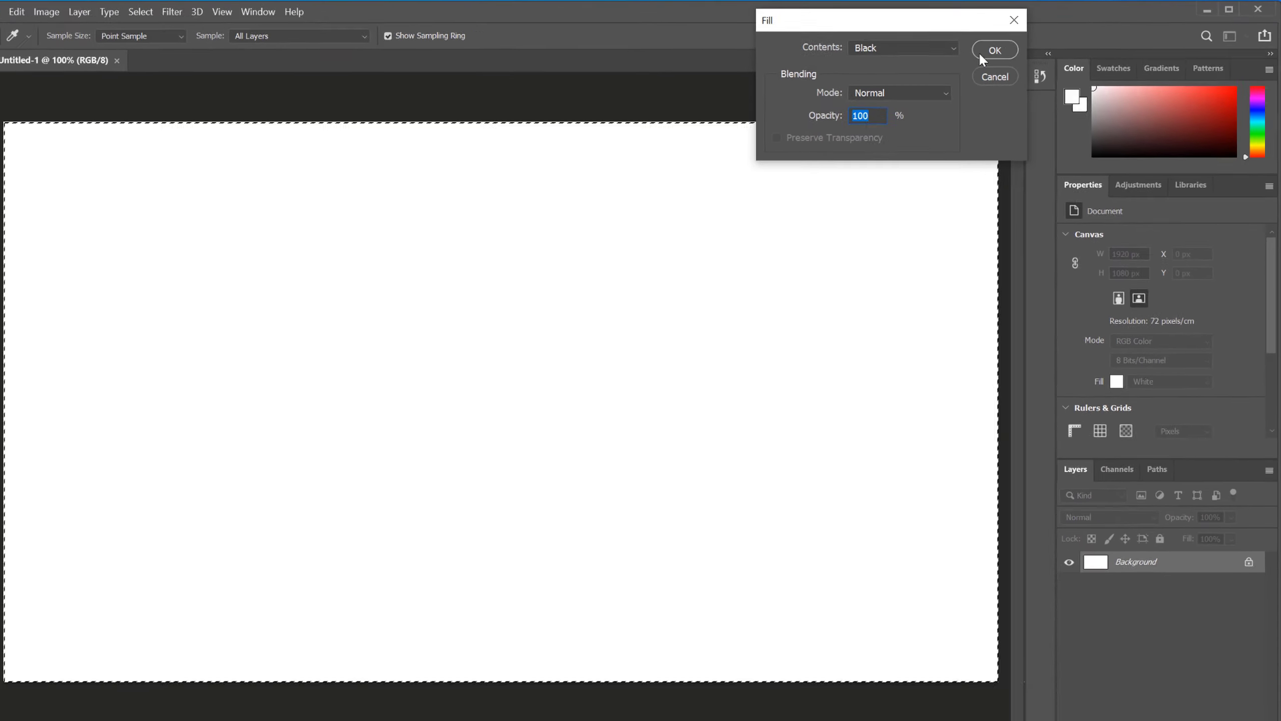
{"action": "left_click", "coordinate": [981, 55]}
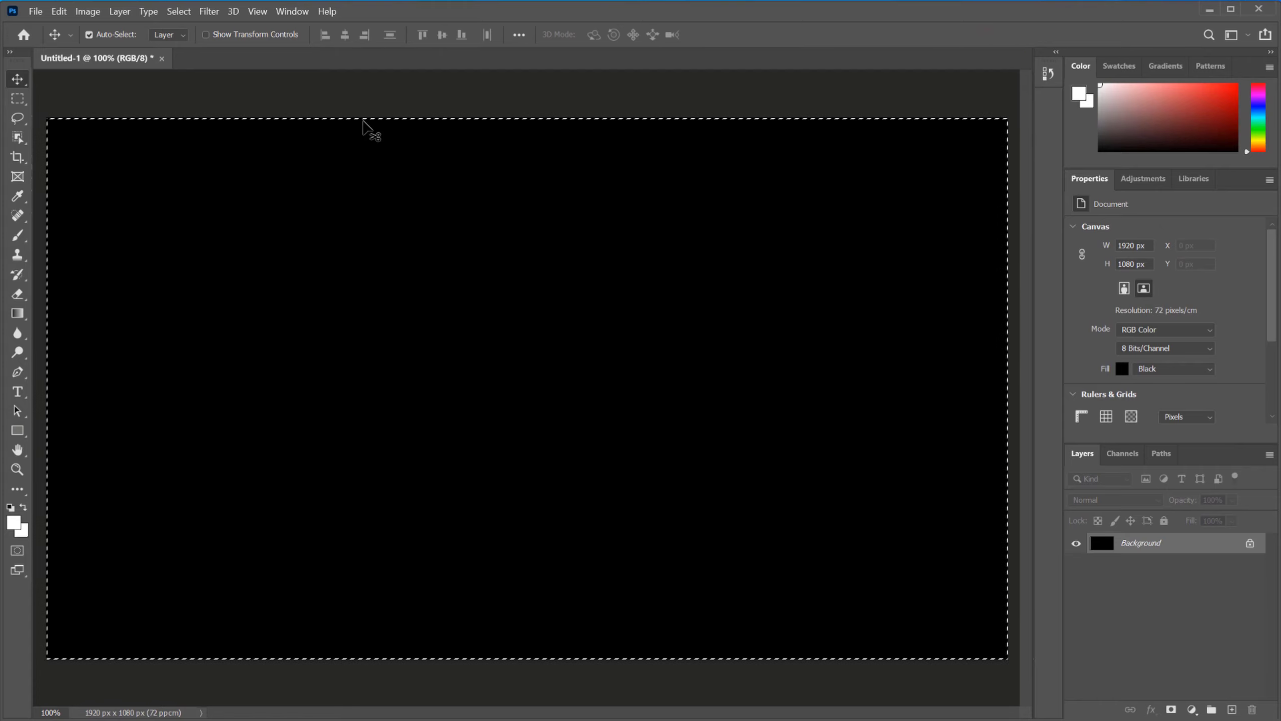
Clear the selection around the black canvas
{"action": "left_click", "coordinate": [179, 11]}
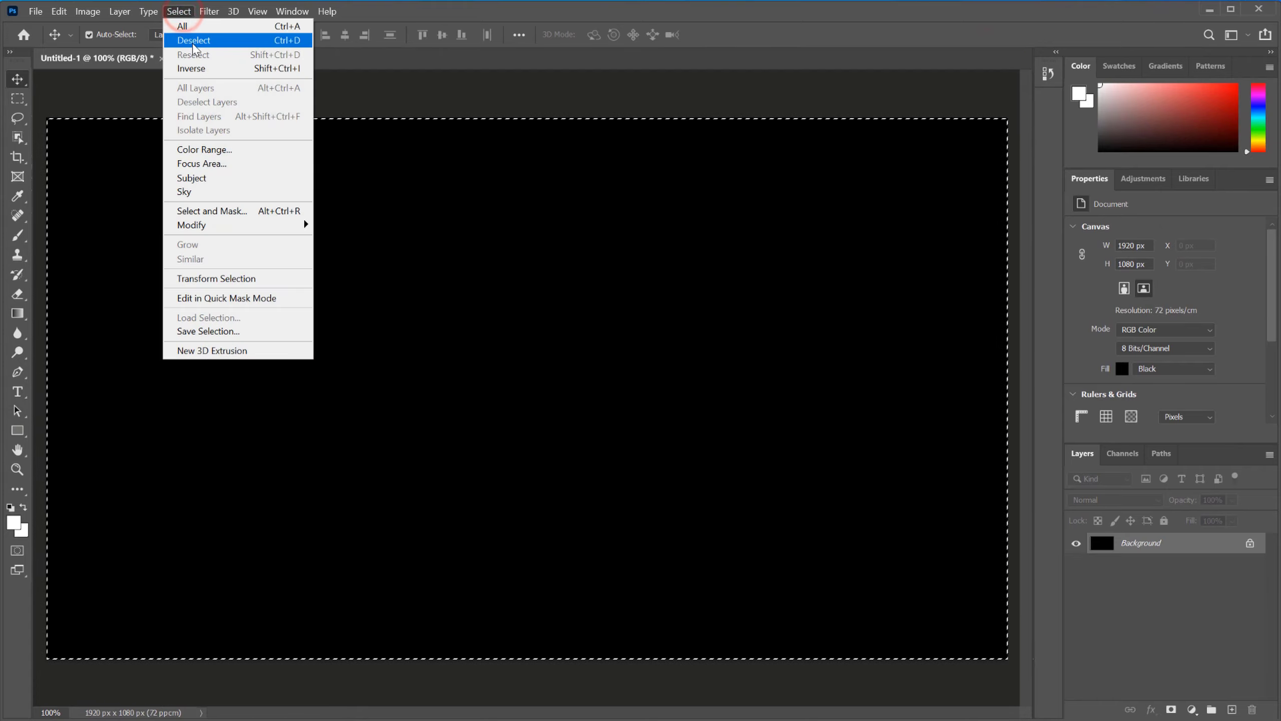
{"action": "left_click", "coordinate": [492, 358]}
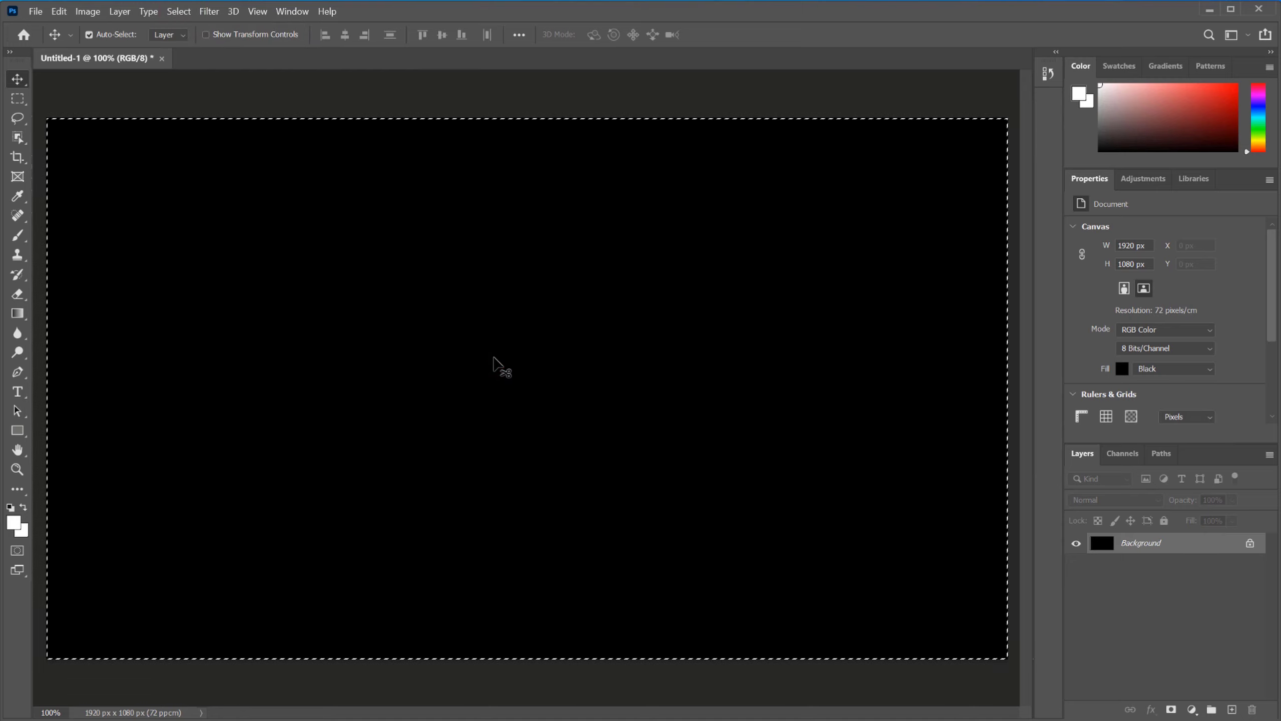
{"action": "key", "text": "ctrl+d"}
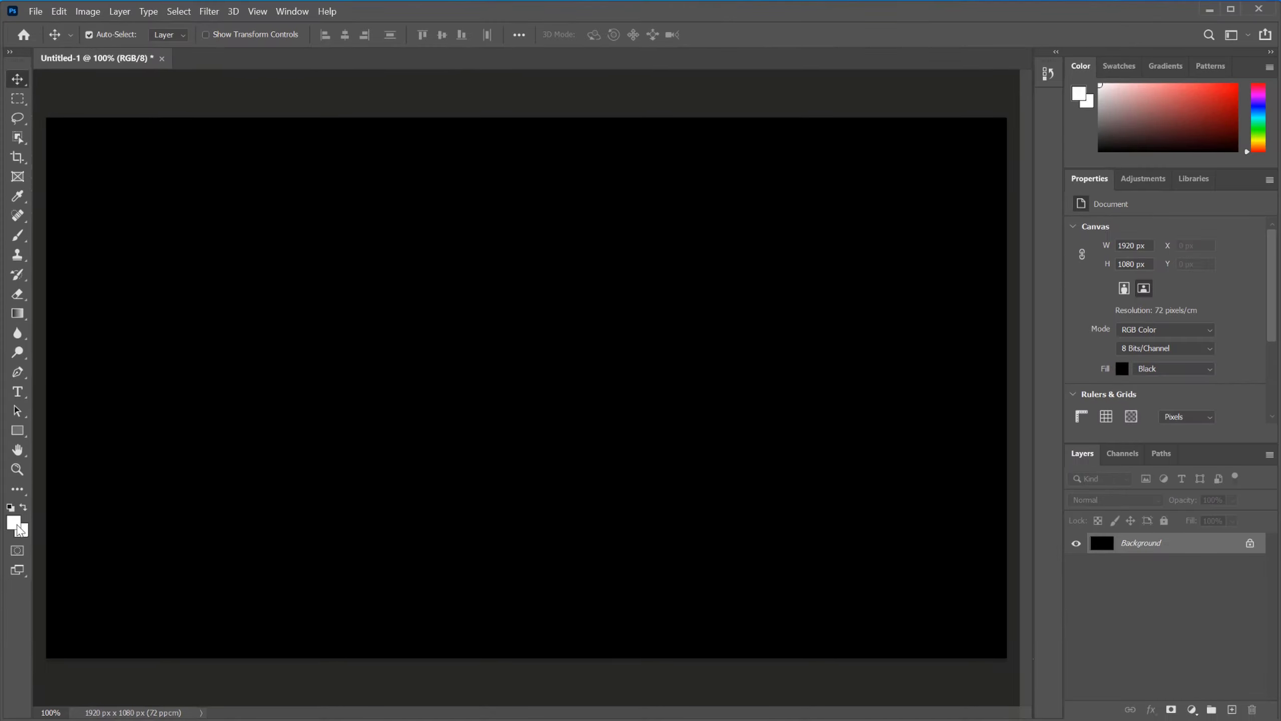
Add a text layer reading "GOLD" near the middle of the black canvas
{"action": "left_click", "coordinate": [17, 392]}
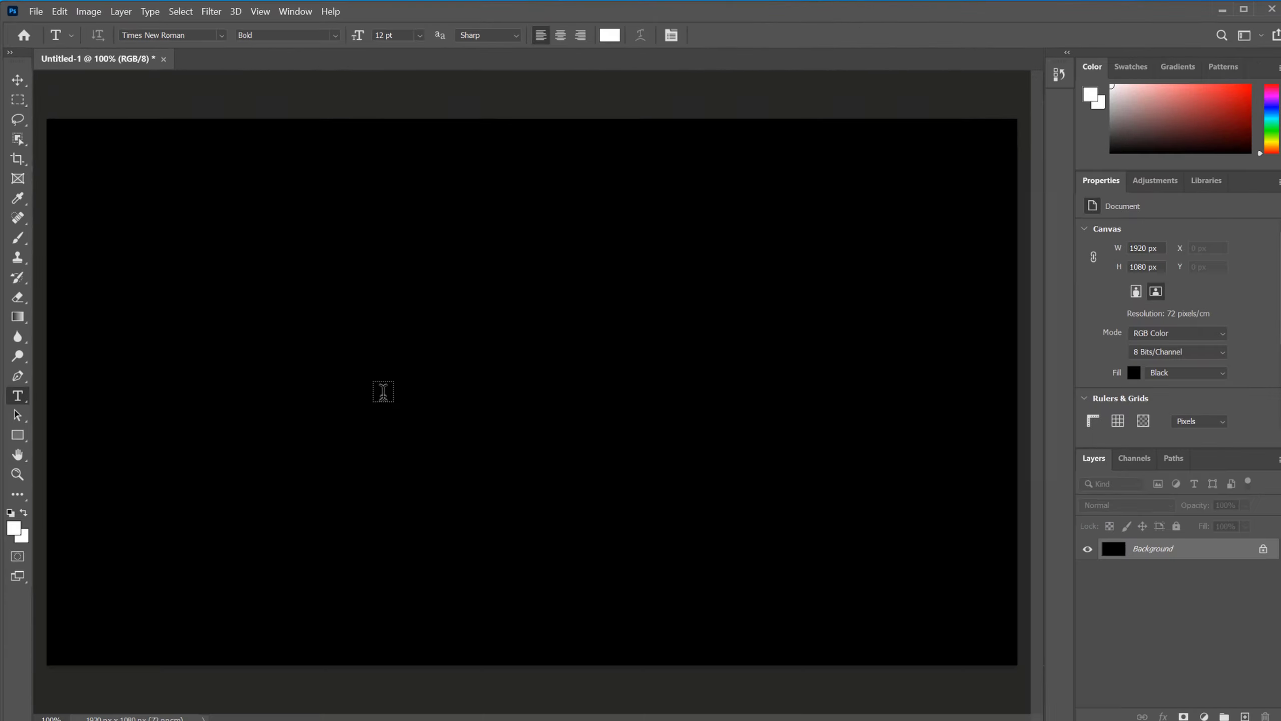
{"action": "left_click", "coordinate": [379, 390]}
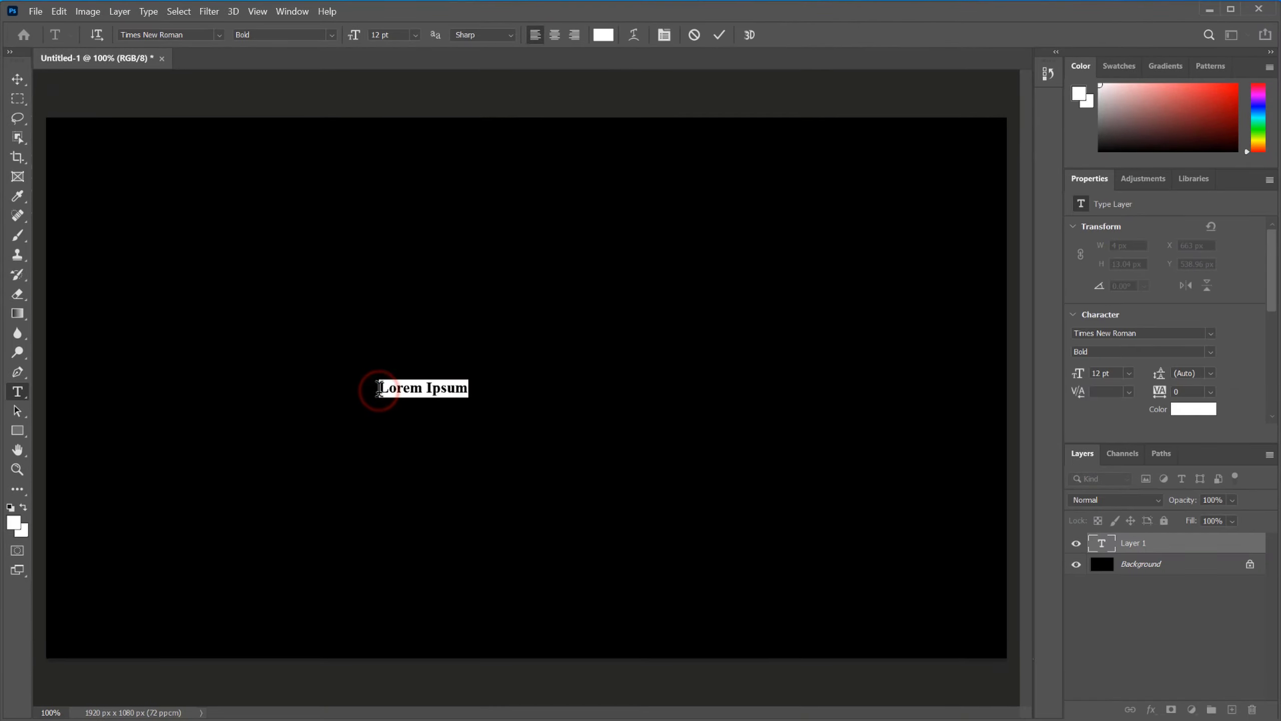
{"action": "type", "text": "GOLD"}
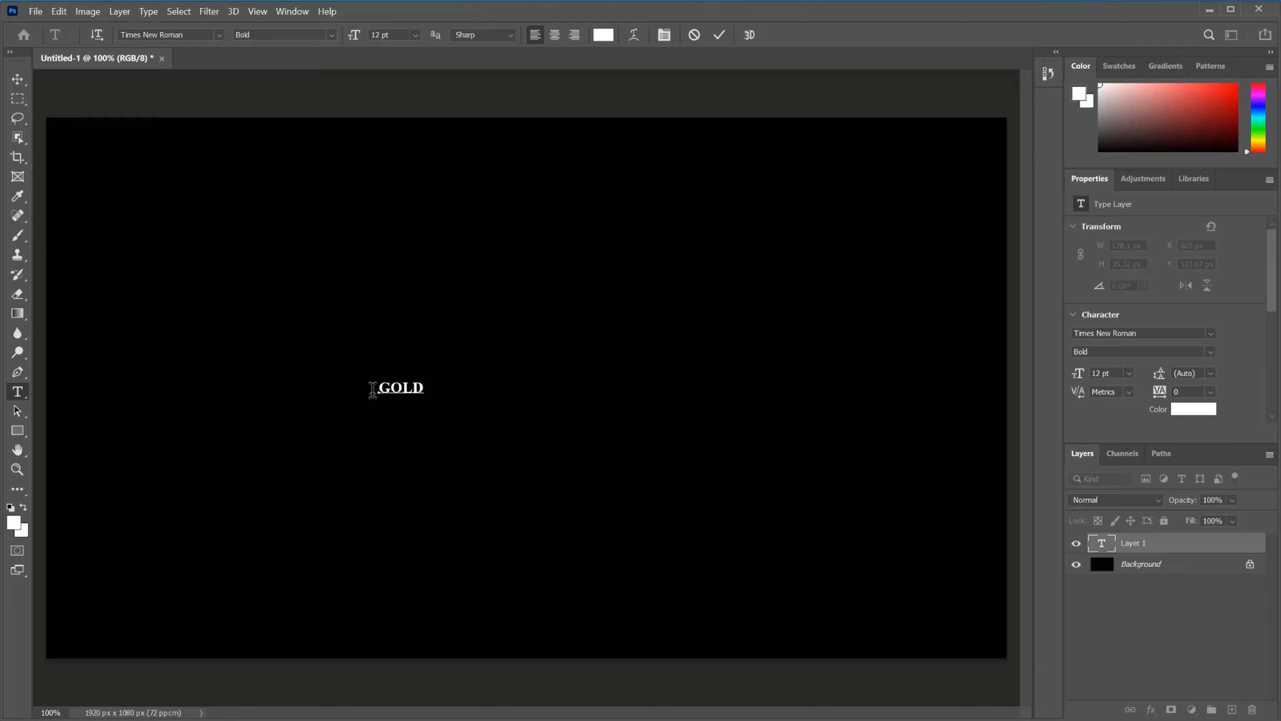
{"action": "left_click", "coordinate": [18, 80]}
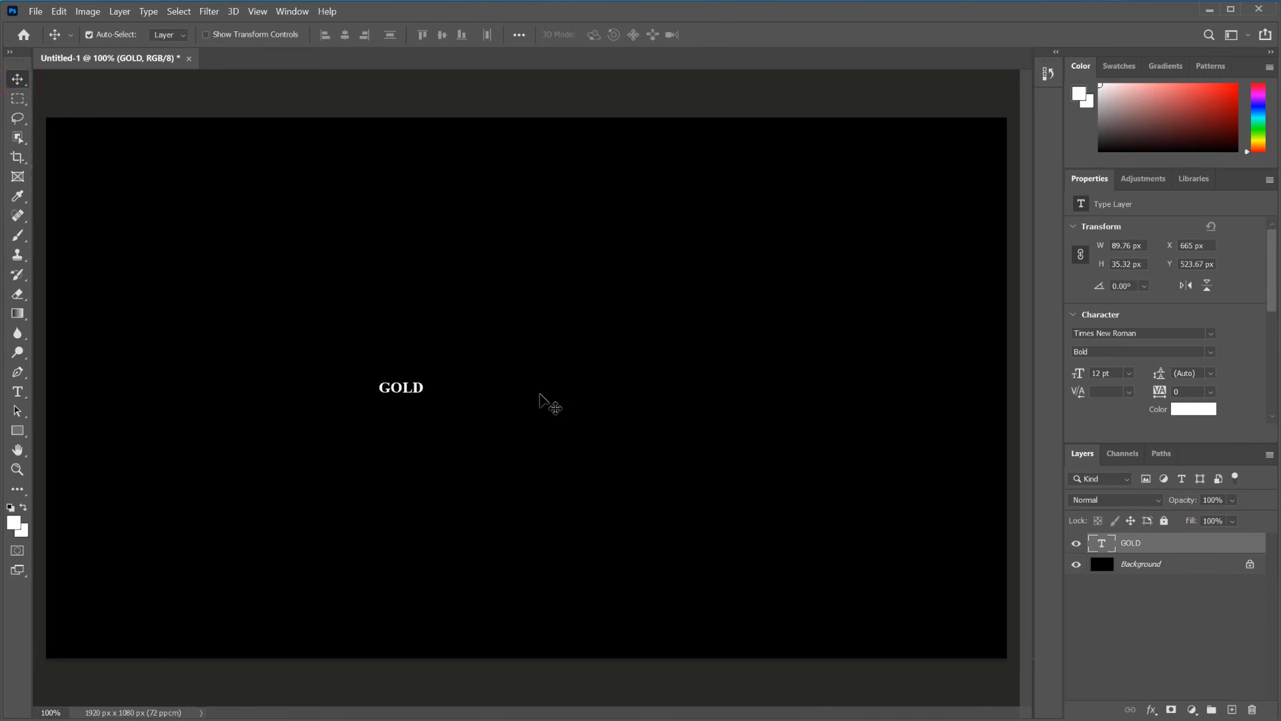
Scale the GOLD text proportionally to about 1515% with Free Transform and centre it on the canvas
{"action": "left_click", "coordinate": [59, 11]}
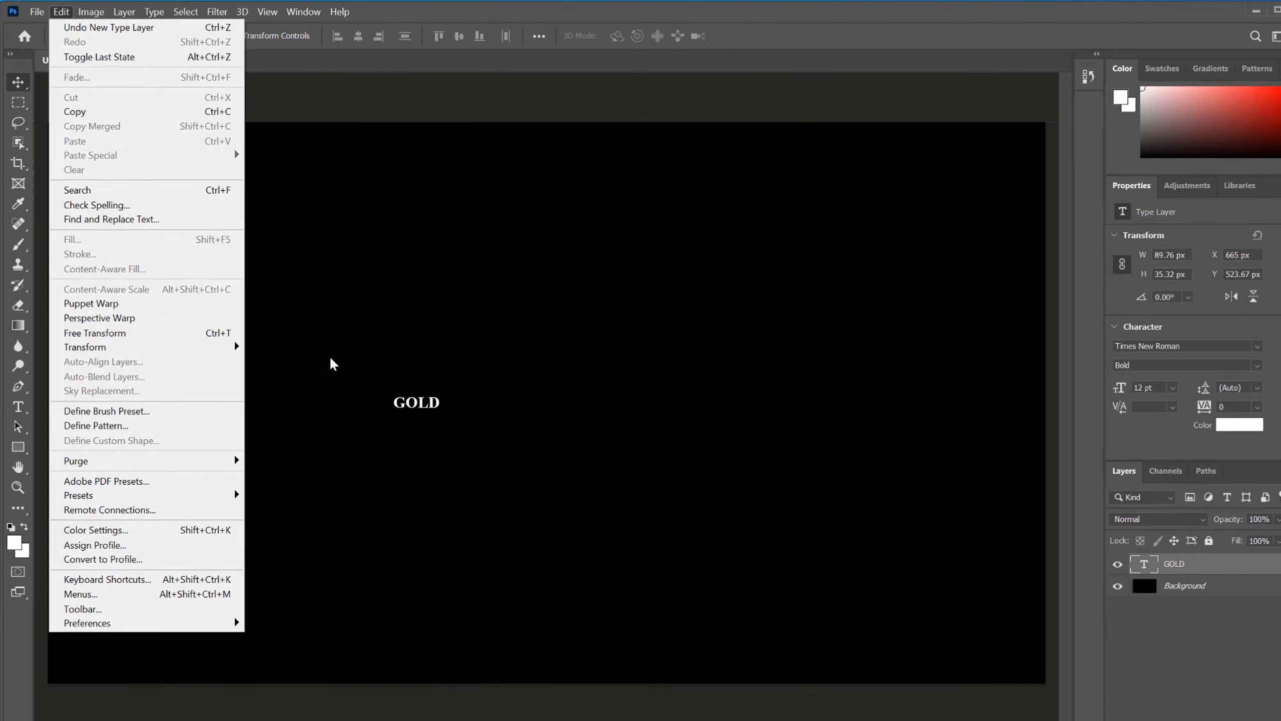
{"action": "left_click", "coordinate": [433, 405]}
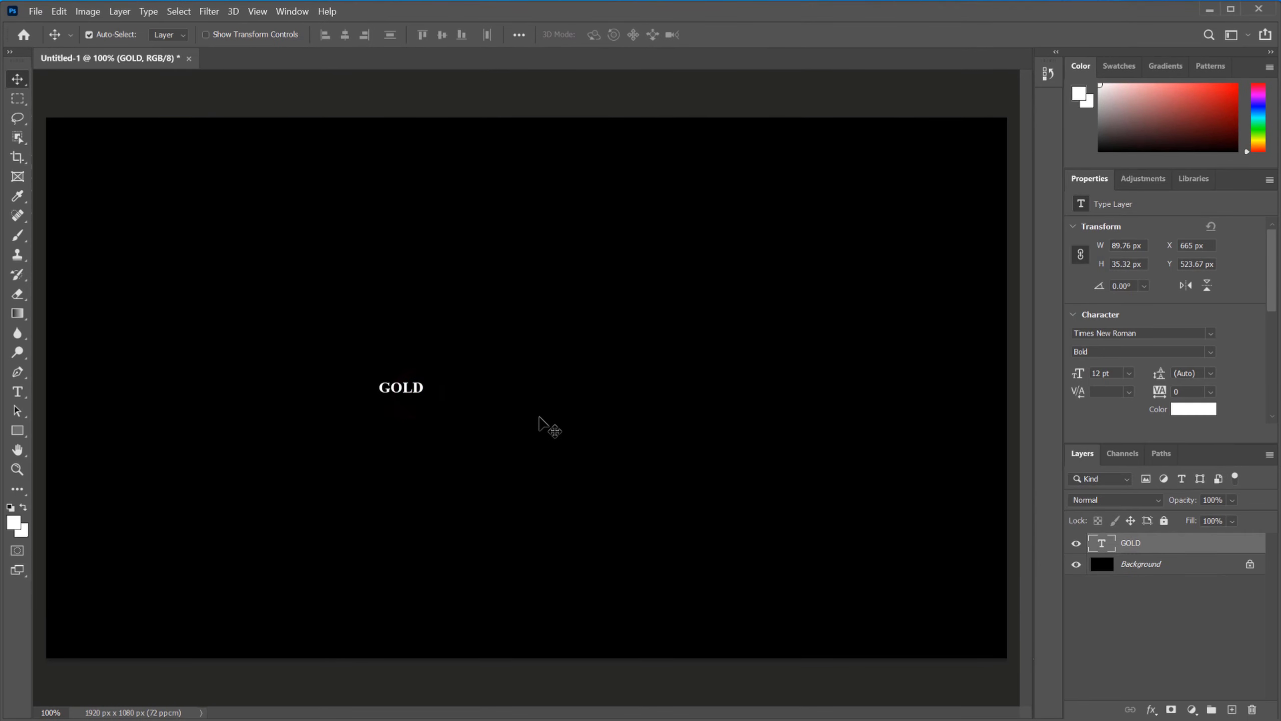
{"action": "key", "text": "ctrl"}
{"action": "key", "text": "ctrl"}
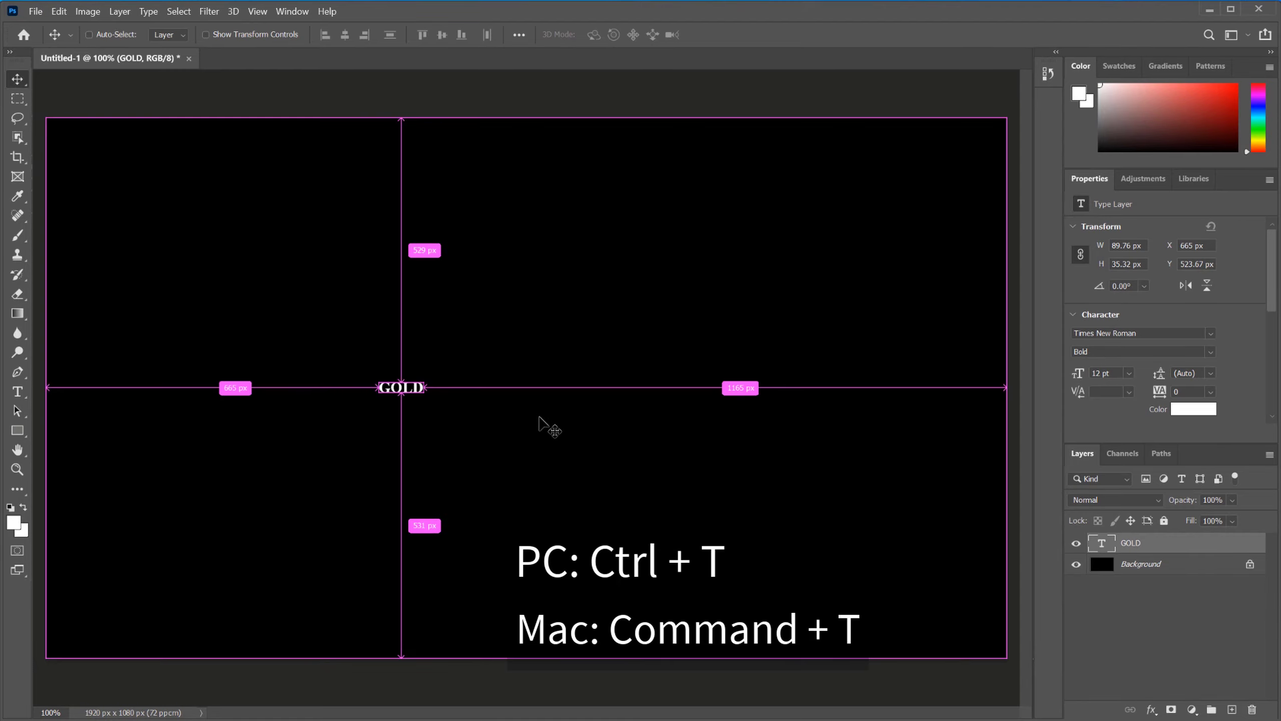
{"action": "key", "text": "ctrl+t"}
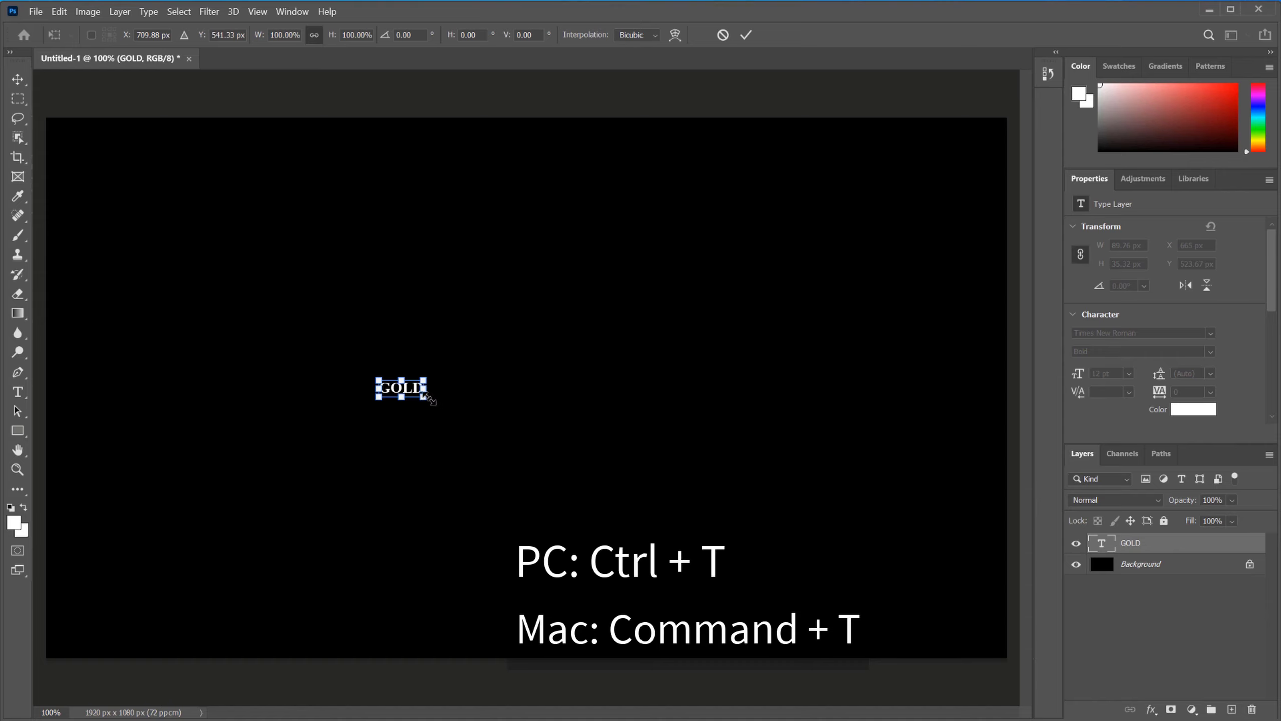
{"action": "left_click_drag", "start_coordinate": [427, 399], "coordinate": [1103, 647]}
{"action": "left_click_drag", "start_coordinate": [780, 541], "coordinate": [593, 418]}
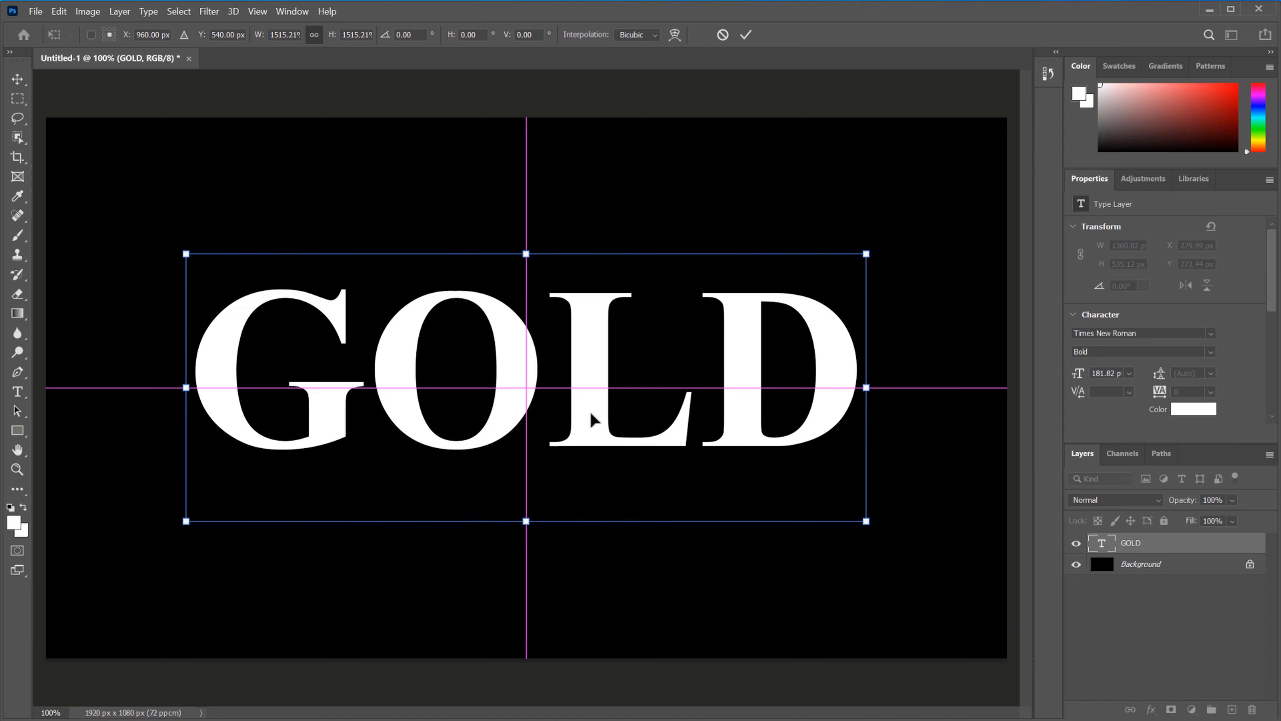
{"action": "key", "text": "Return"}
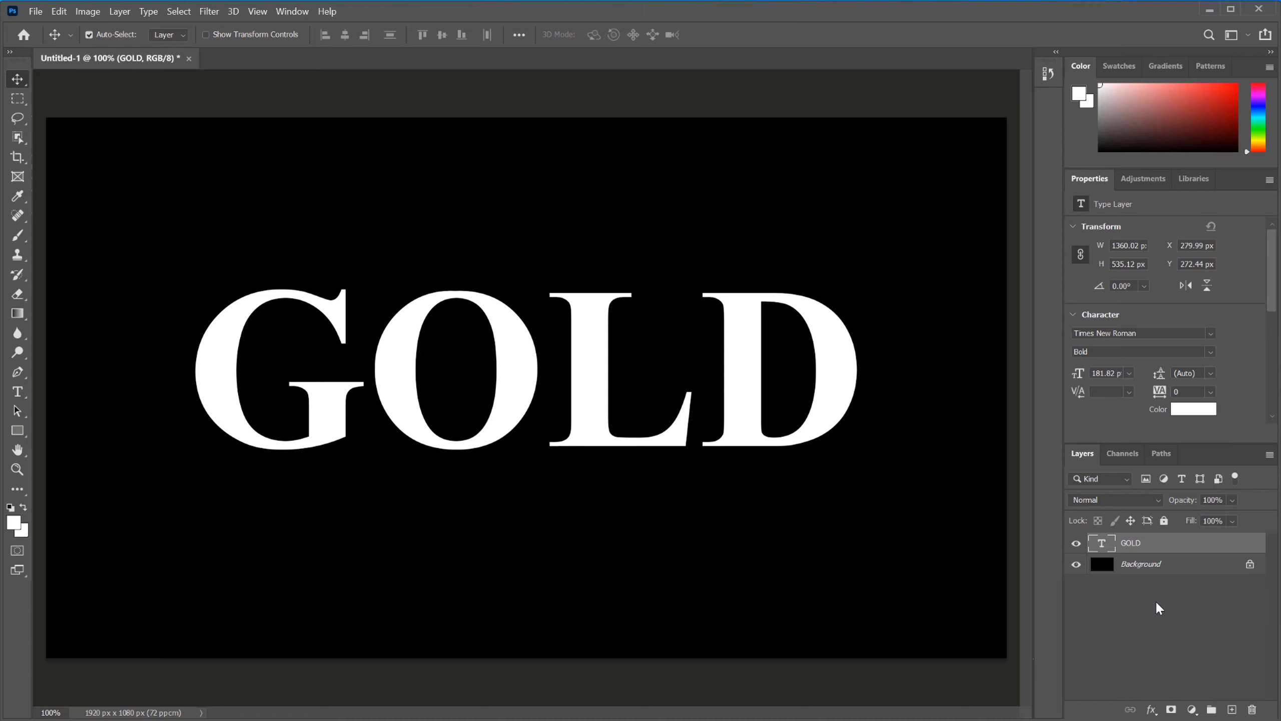
Duplicate the GOLD text layer and add a Gradient Overlay effect to the copy
{"action": "key", "text": "ctrl+j"}
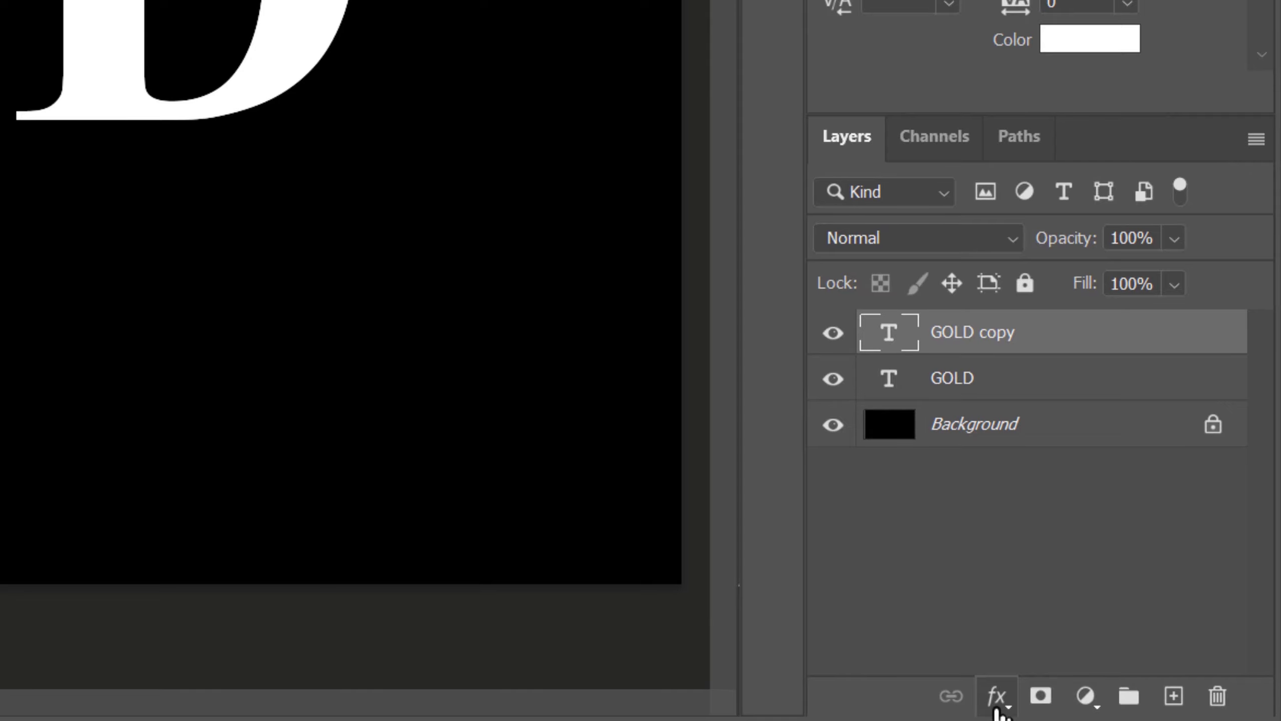
{"action": "left_click", "coordinate": [998, 702]}
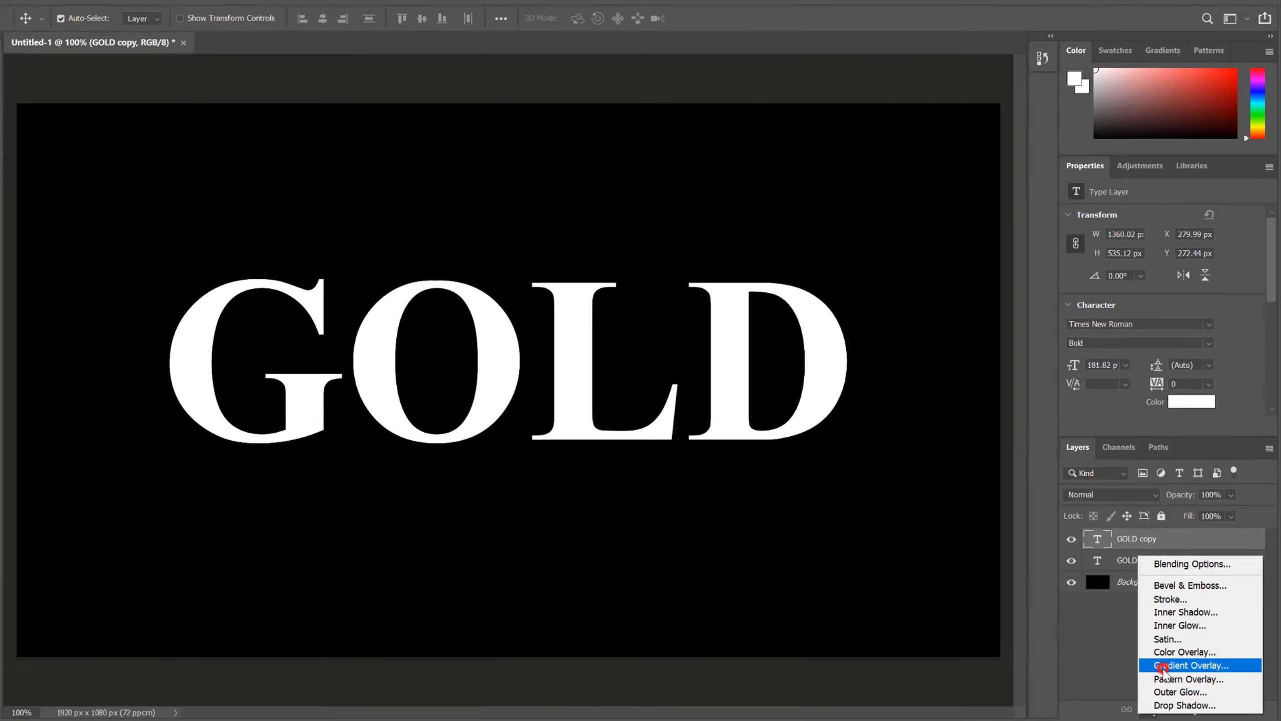
{"action": "left_click", "coordinate": [1030, 608]}
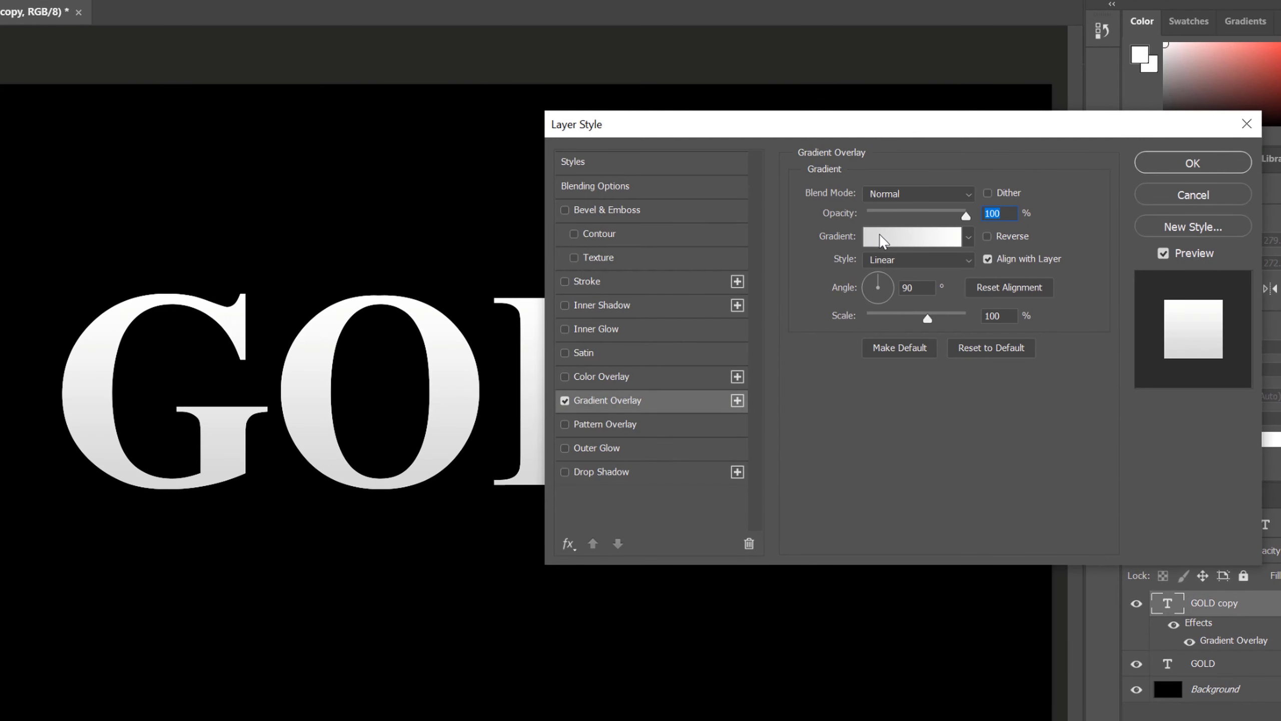
Set the colour of the overlay gradient's stop at location 0% to F7EEAD
{"action": "left_click", "coordinate": [878, 235]}
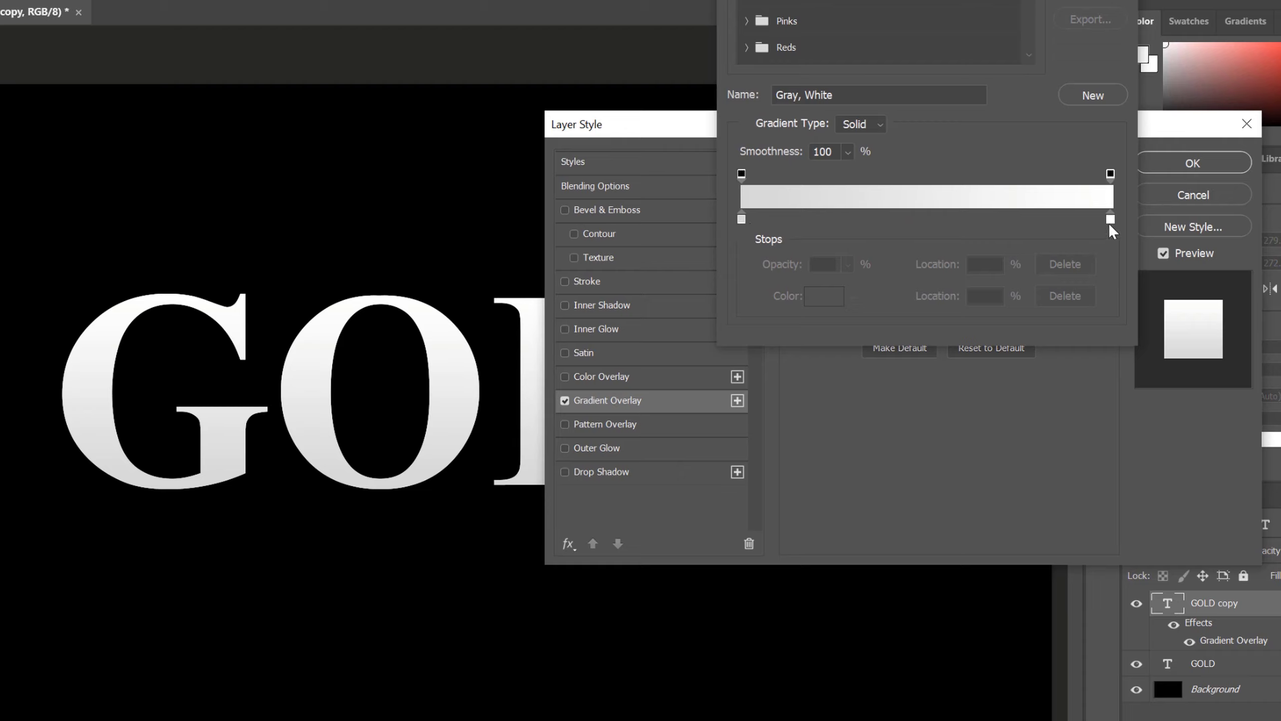
{"action": "left_click", "coordinate": [741, 220]}
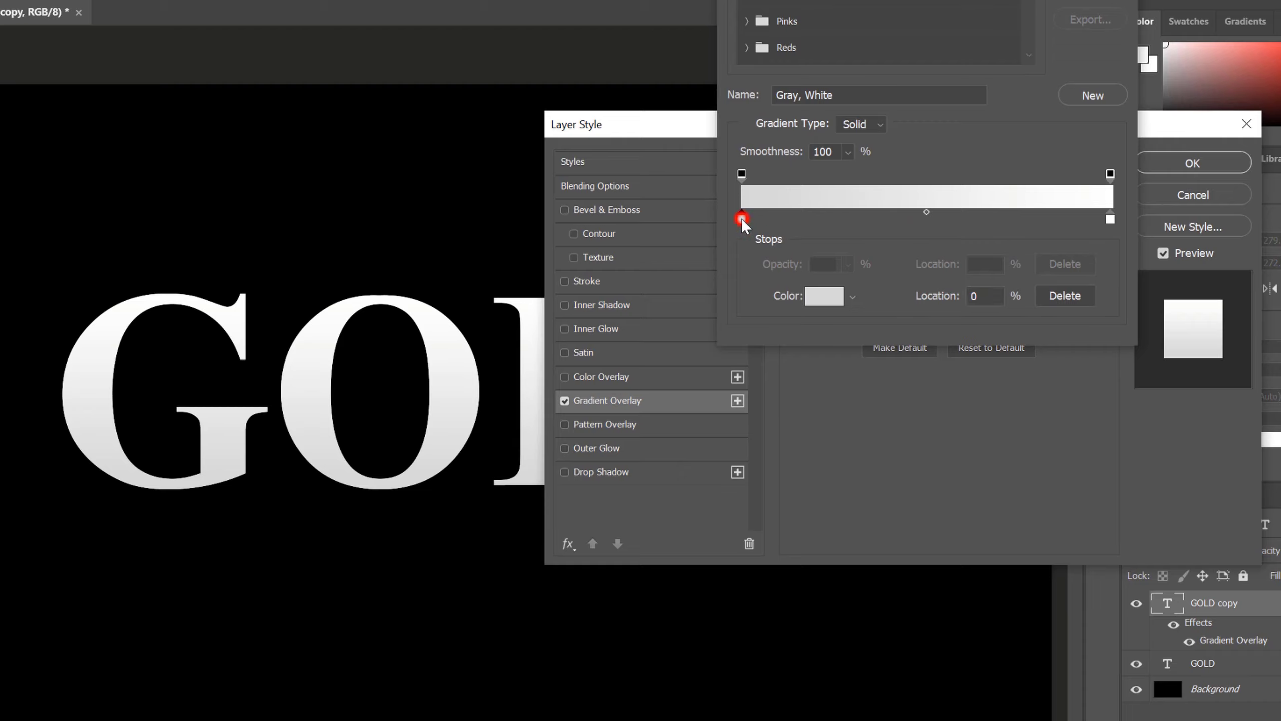
{"action": "left_click", "coordinate": [822, 297]}
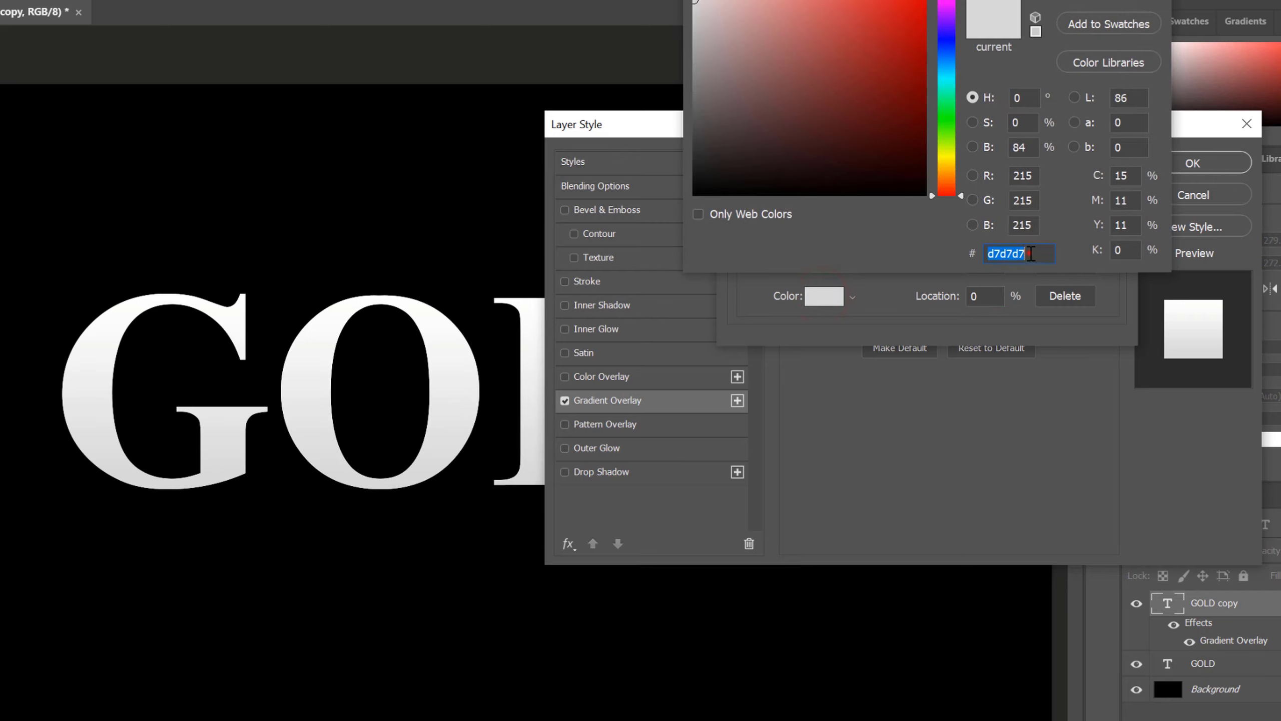
{"action": "left_click_drag", "start_coordinate": [1030, 253], "coordinate": [947, 259]}
{"action": "type", "text": "F7"}
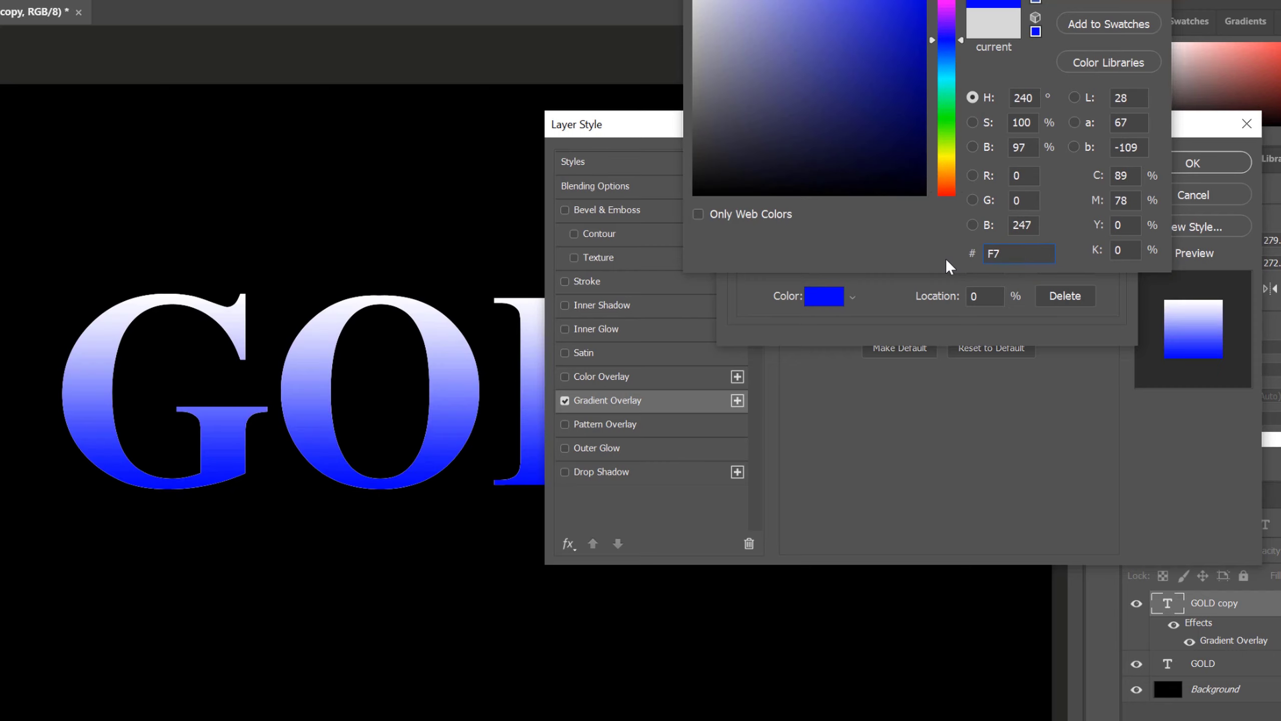
{"action": "type", "text": "EEAD"}
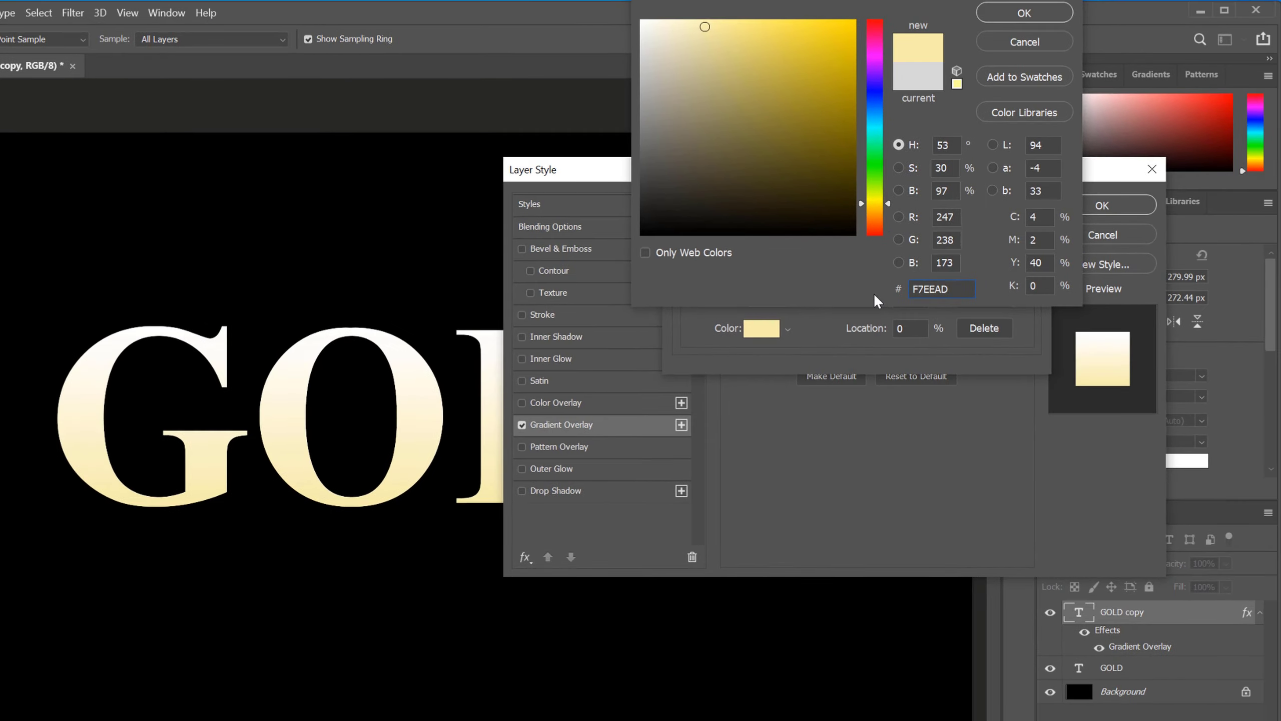
{"action": "left_click", "coordinate": [989, 17]}
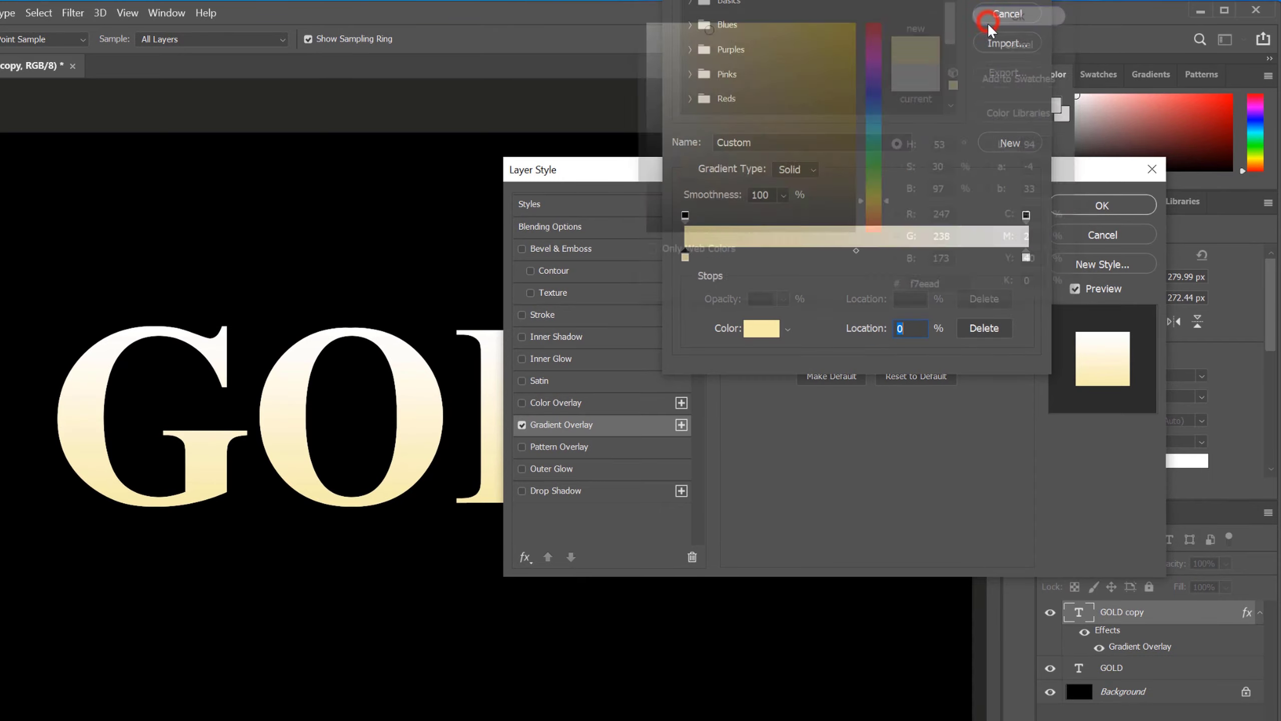
Set the colour of the gradient's stop at location 100% to C1AC51 and accept the edited gradient
{"action": "left_click", "coordinate": [1026, 257]}
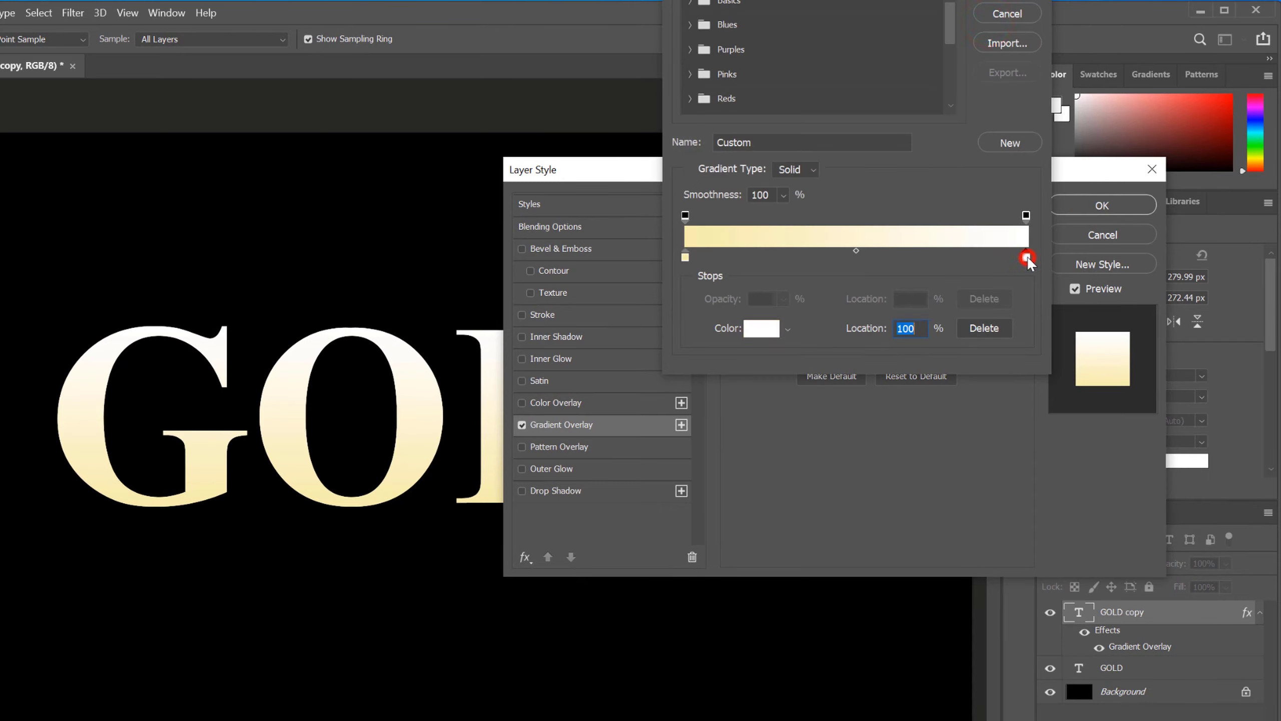
{"action": "left_click", "coordinate": [761, 328]}
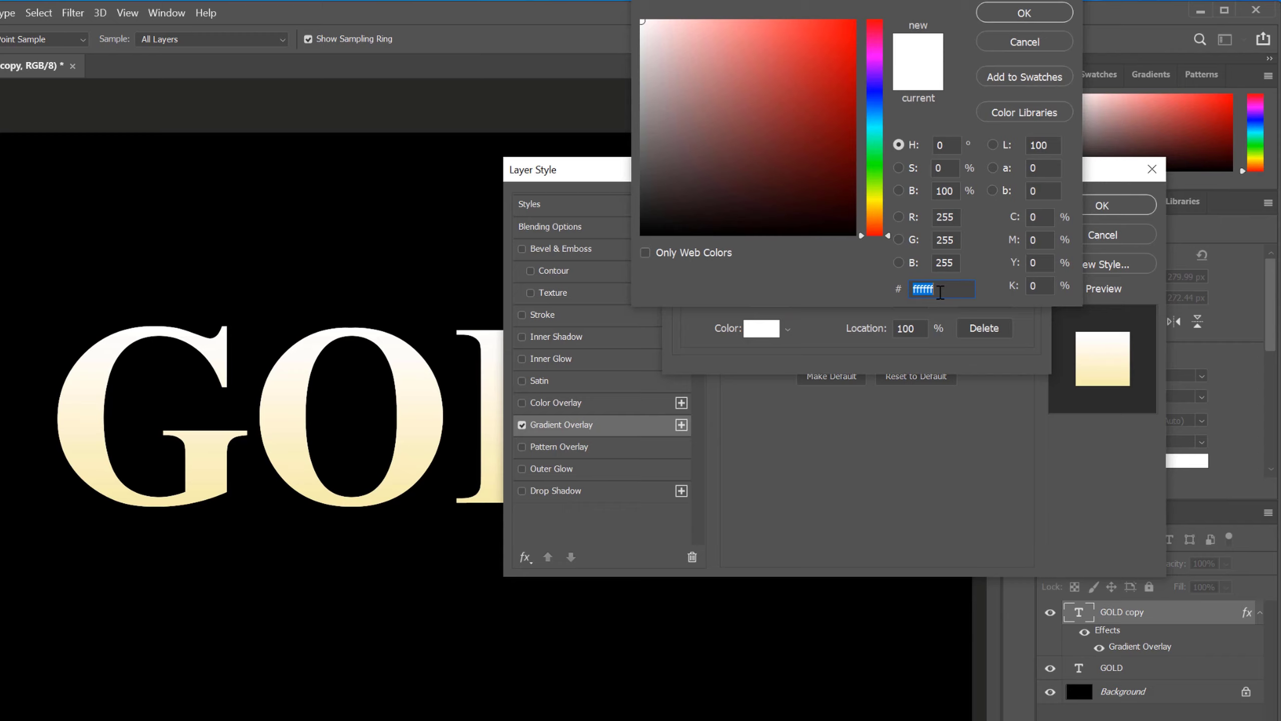
{"action": "type", "text": "C1A"}
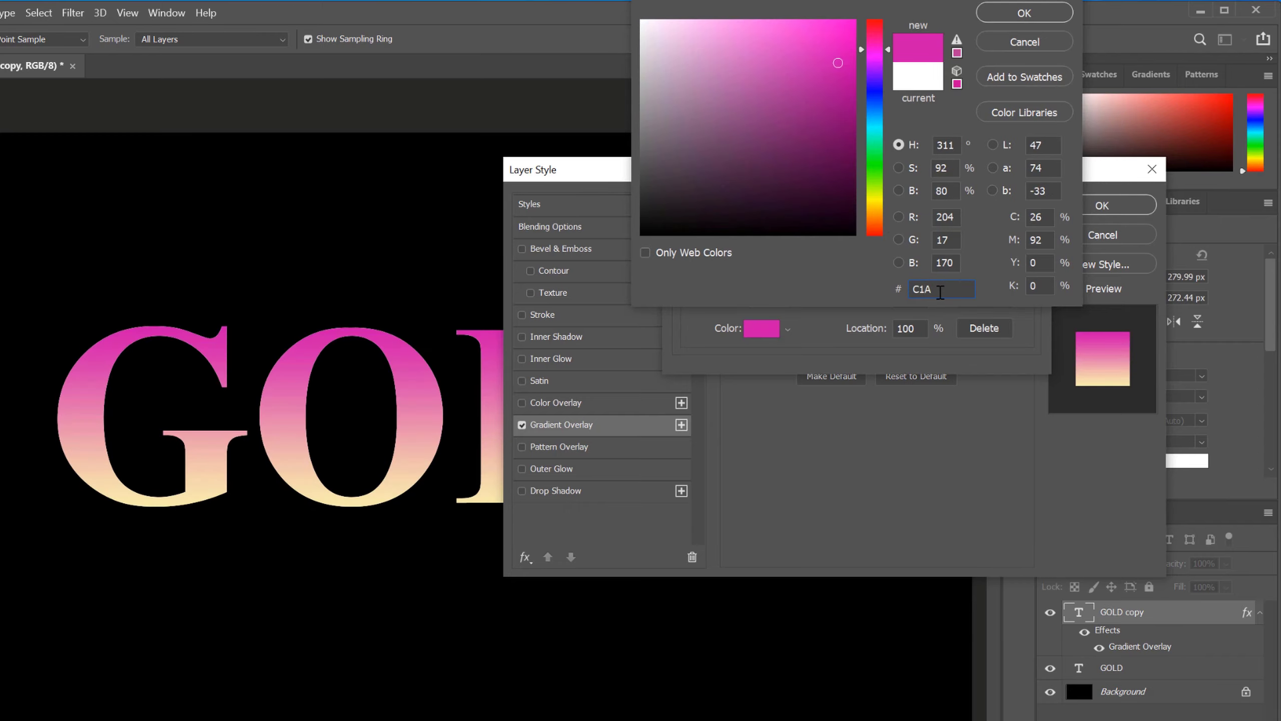
{"action": "type", "text": "C51"}
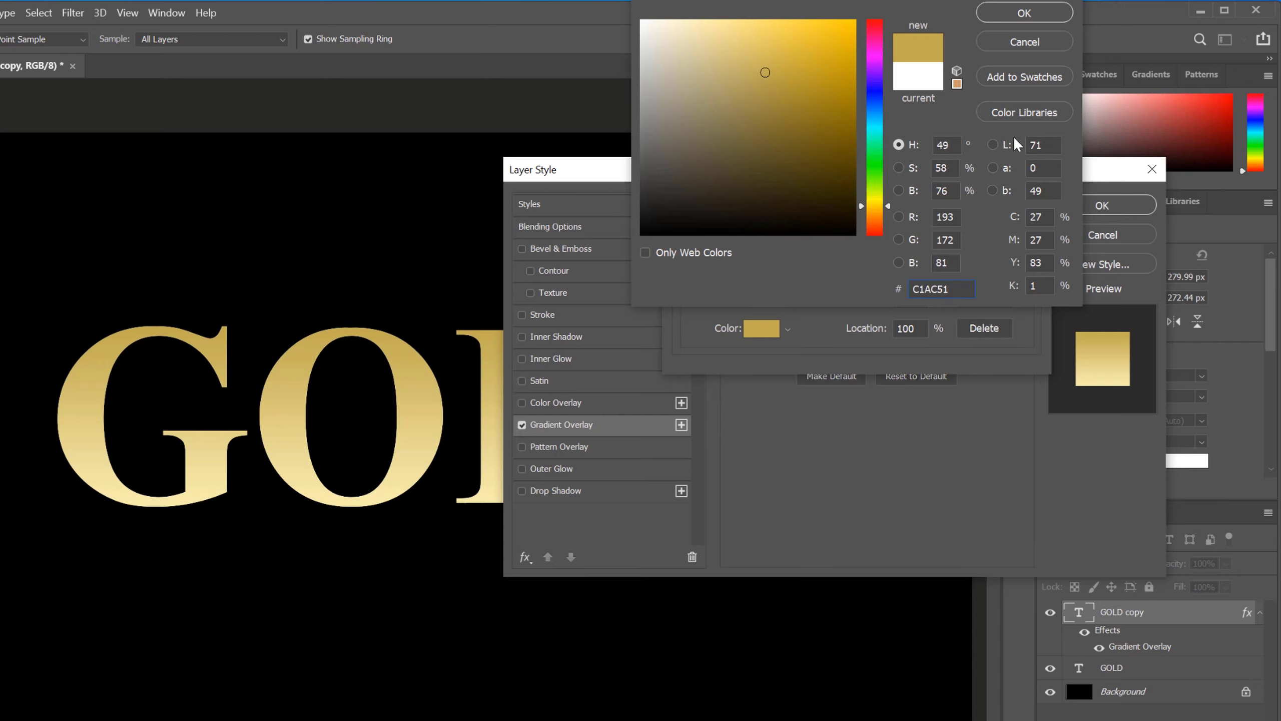
{"action": "left_click", "coordinate": [1024, 13]}
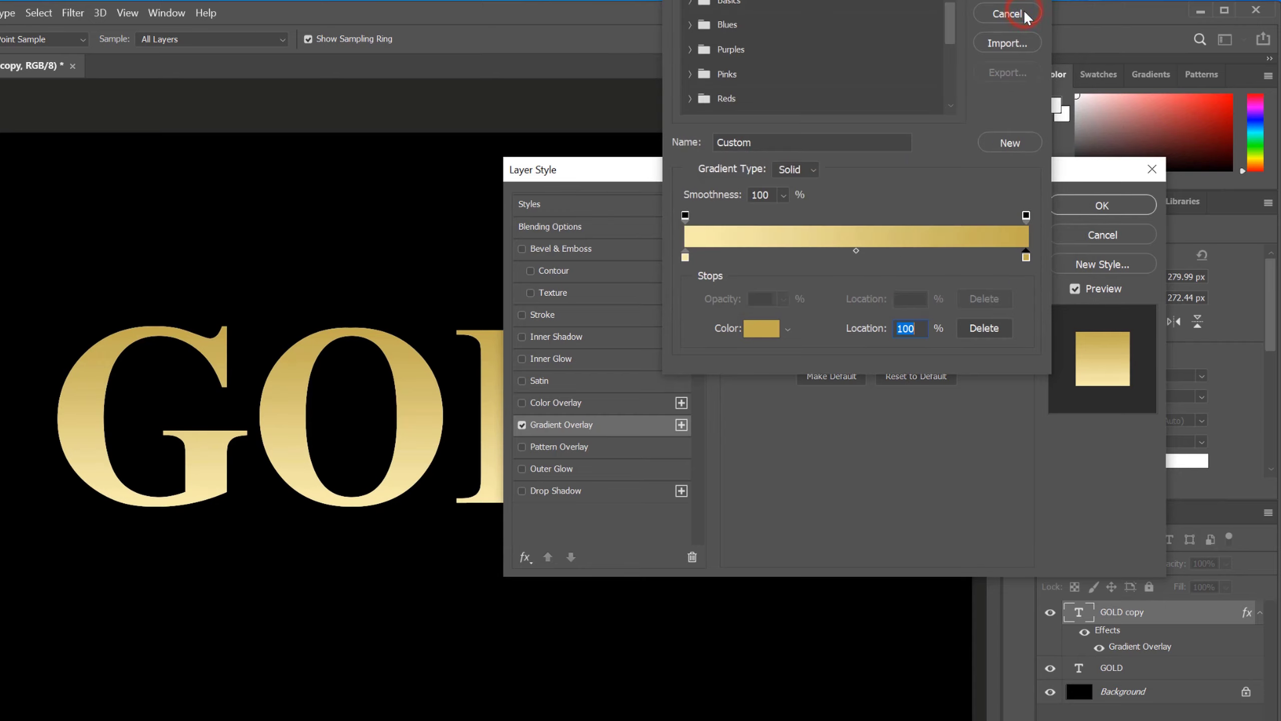
{"action": "left_click", "coordinate": [1008, 14]}
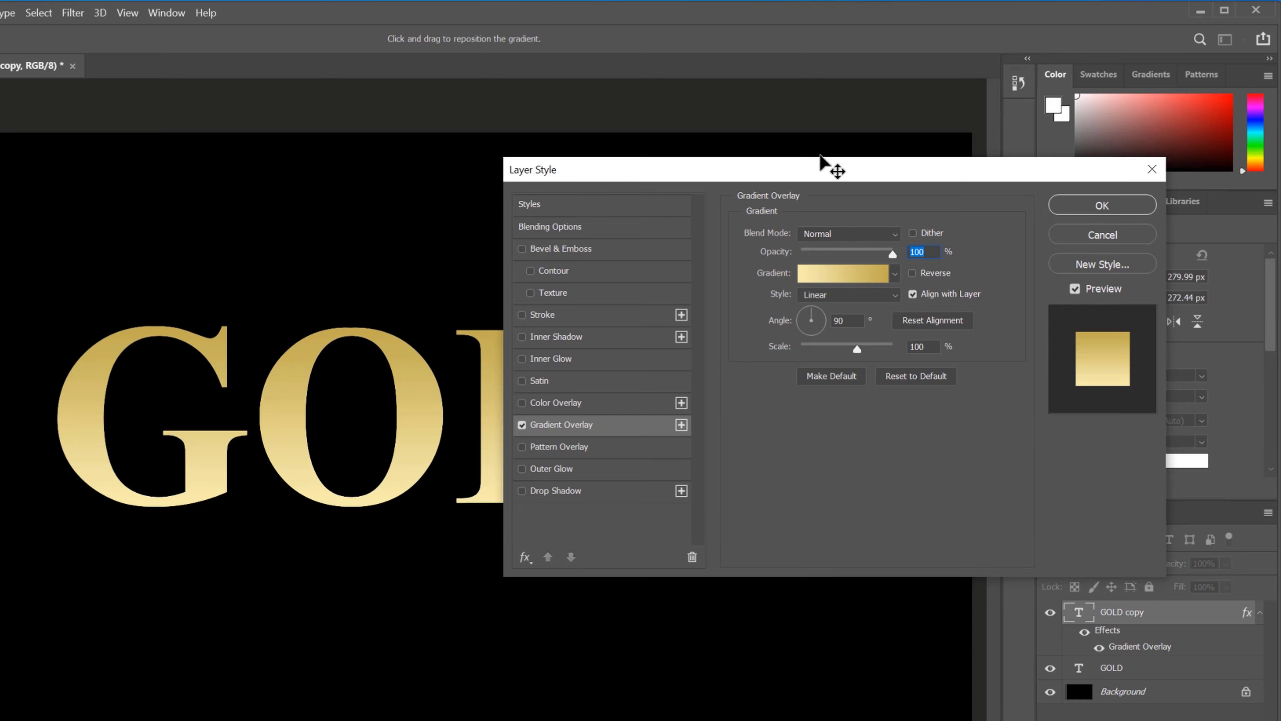
Change the Gradient Overlay style of the GOLD copy layer to Reflected
{"action": "left_click_drag", "start_coordinate": [819, 174], "coordinate": [926, 32]}
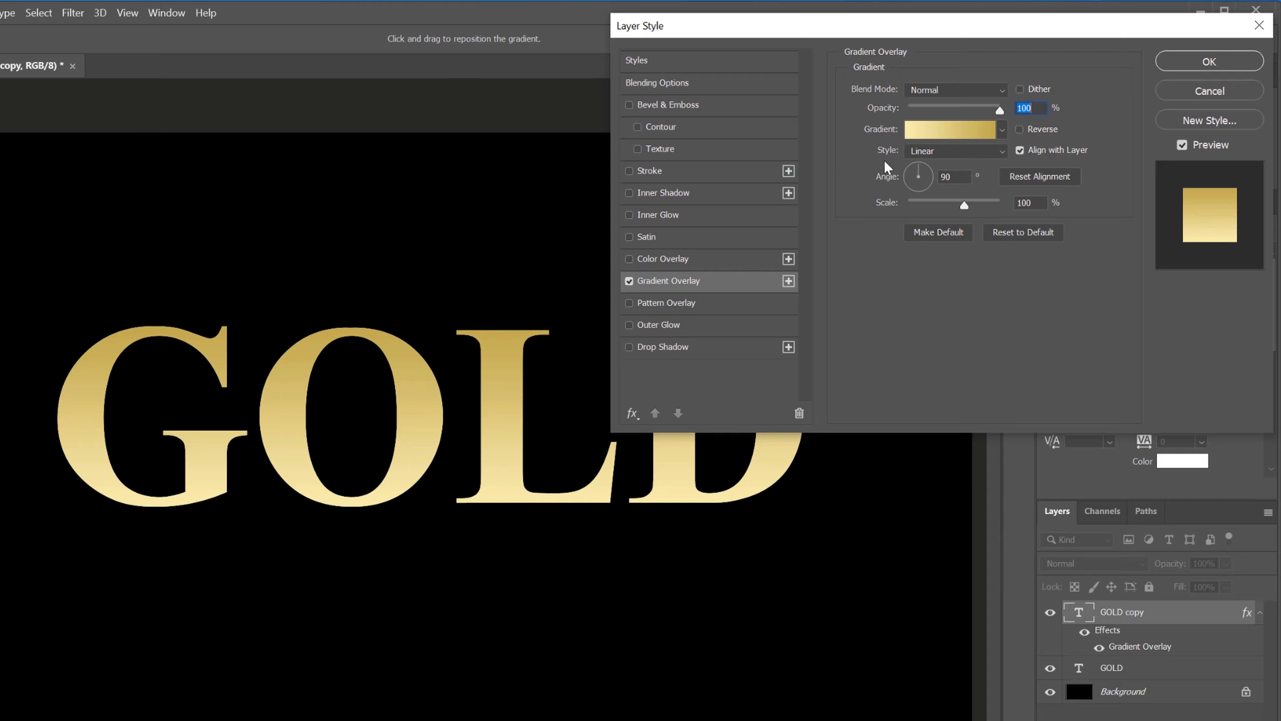
{"action": "left_click", "coordinate": [935, 156]}
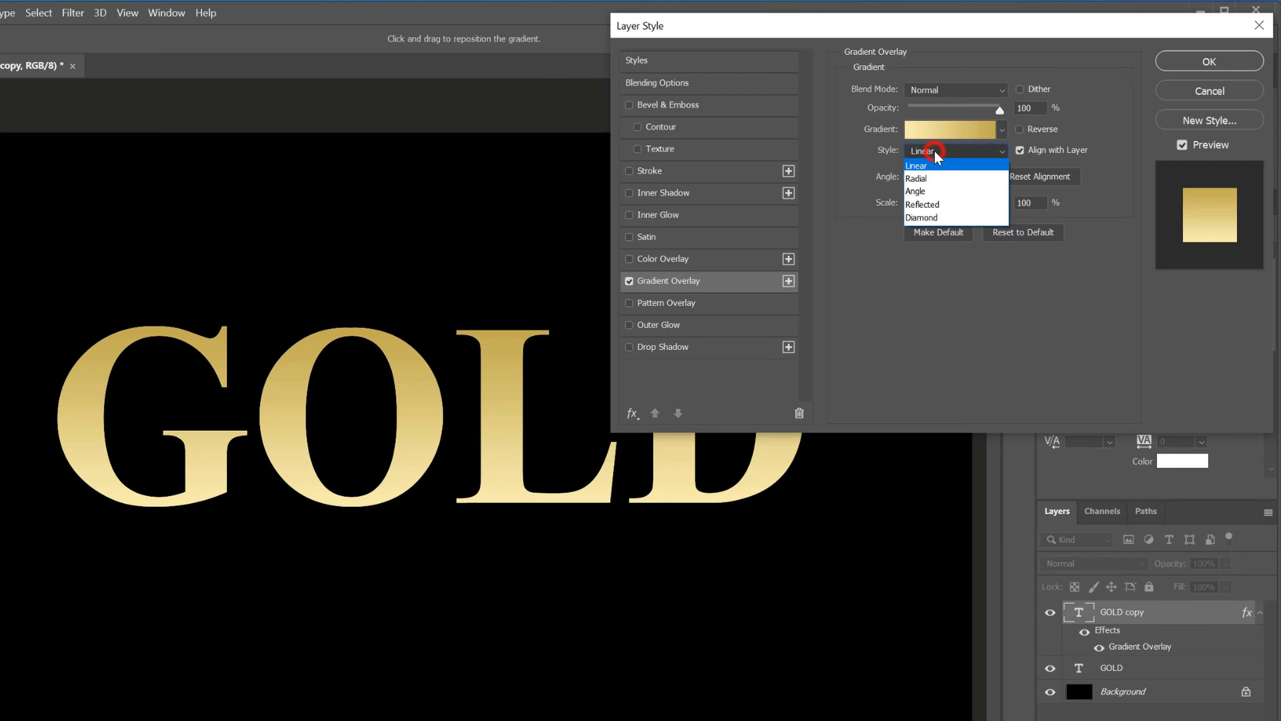
{"action": "left_click", "coordinate": [931, 204]}
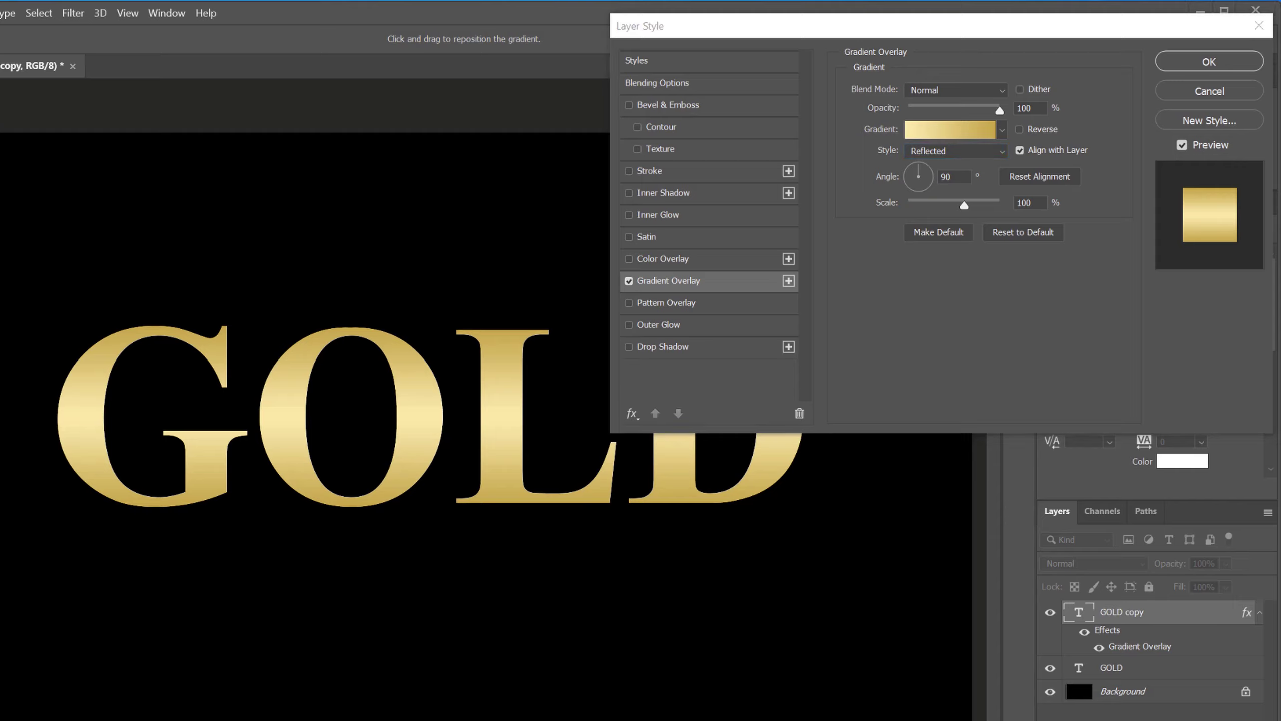
Add a Bevel & Emboss effect to the GOLD copy layer with the Chisel Hard technique
{"action": "left_click", "coordinate": [649, 111]}
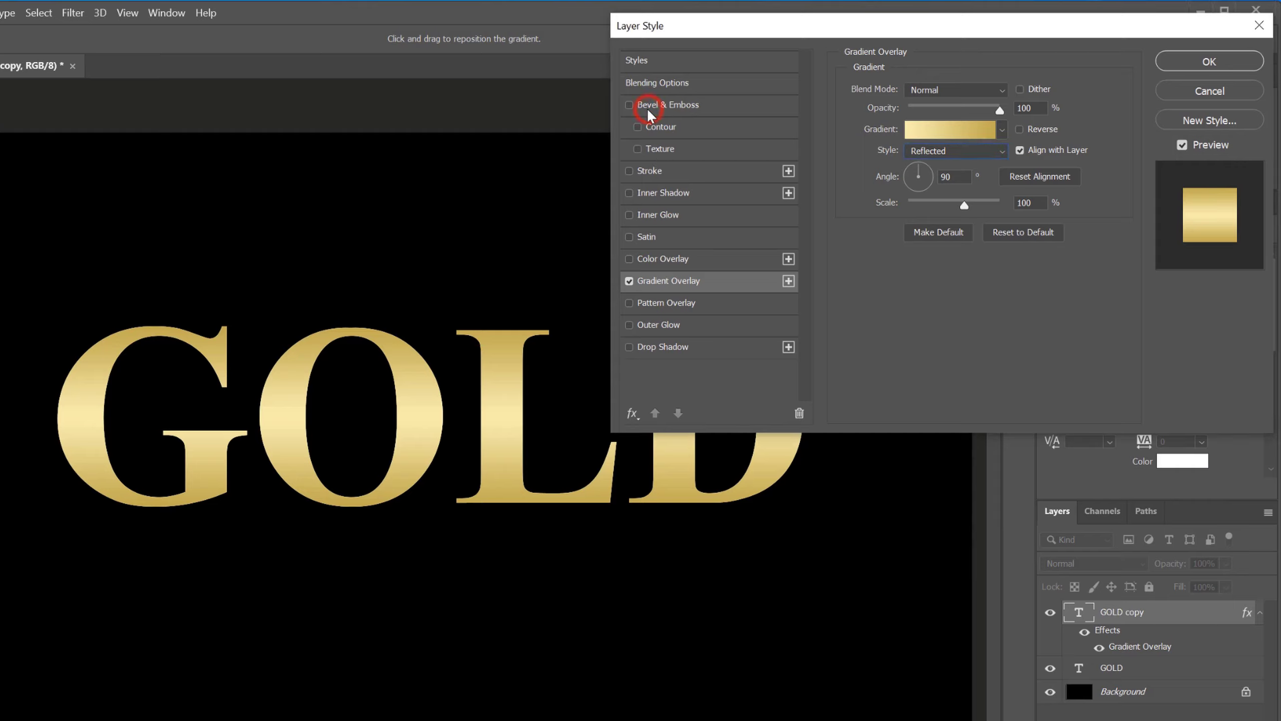
{"action": "left_click", "coordinate": [628, 105]}
{"action": "left_click", "coordinate": [656, 107]}
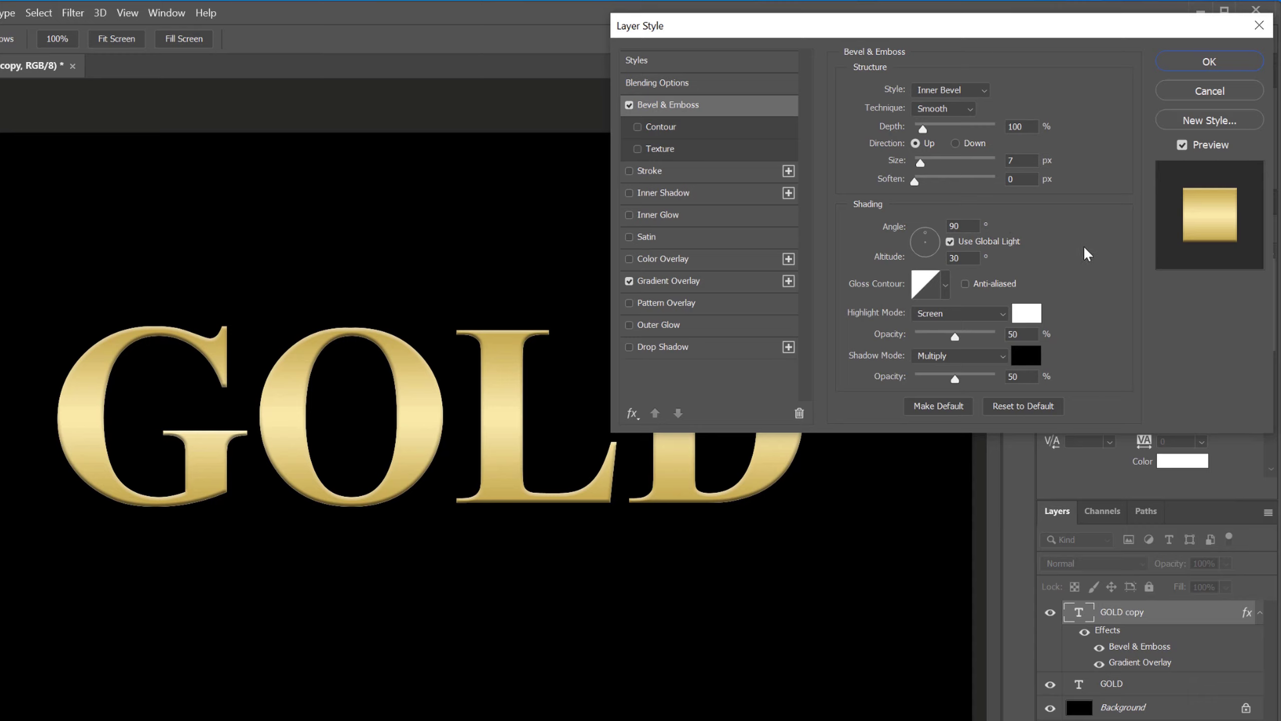
{"action": "left_click", "coordinate": [932, 111]}
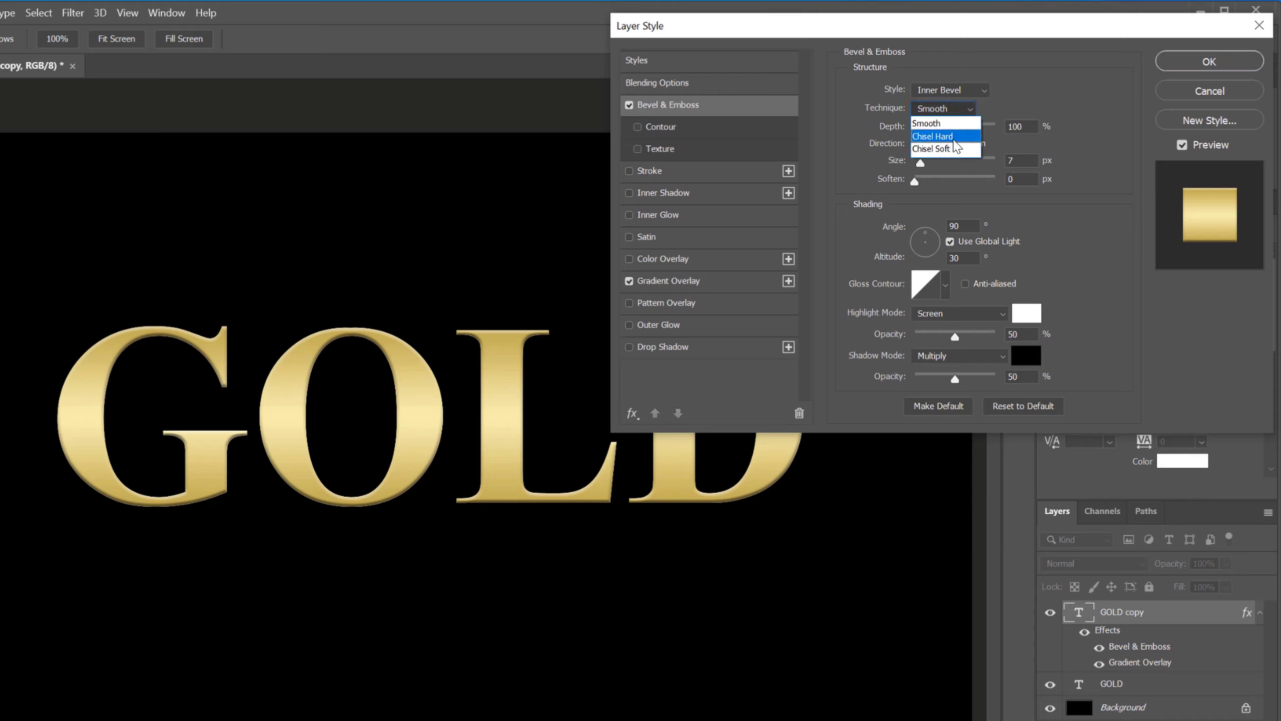
{"action": "left_click", "coordinate": [953, 138]}
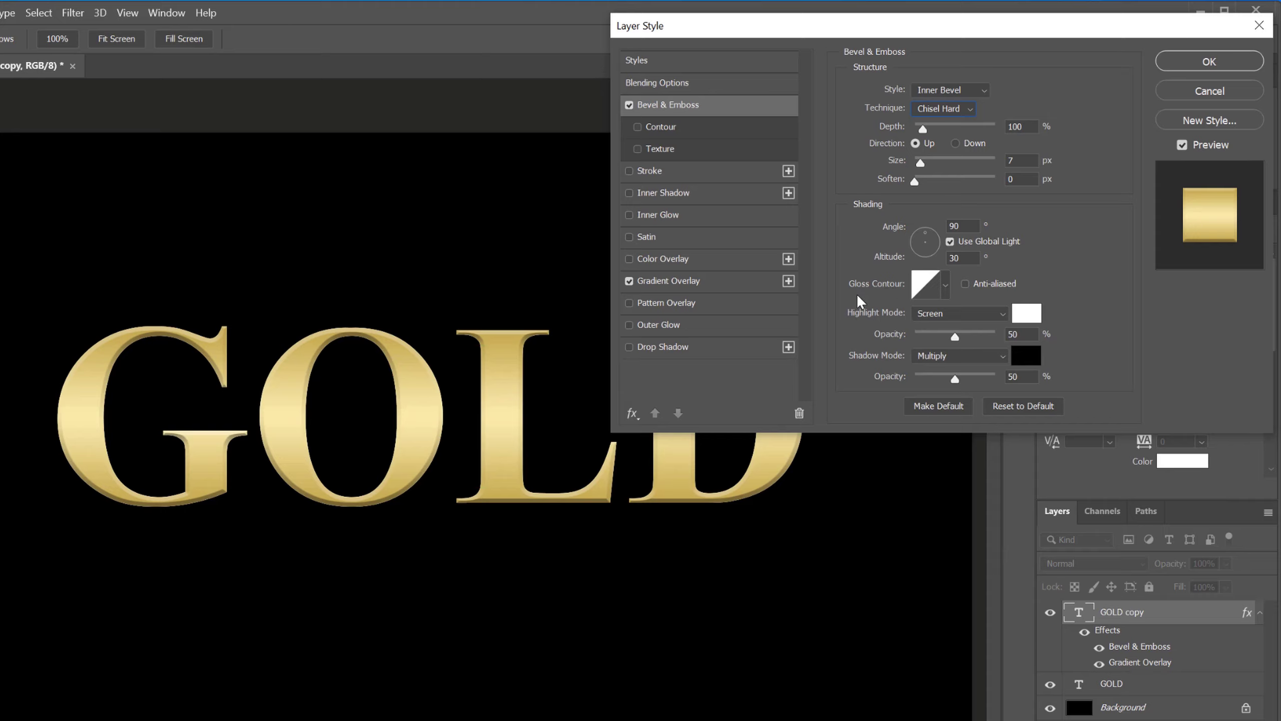
Apply the Ring - Double preset to the bevel's gloss contour and accept it
{"action": "left_click", "coordinate": [923, 289]}
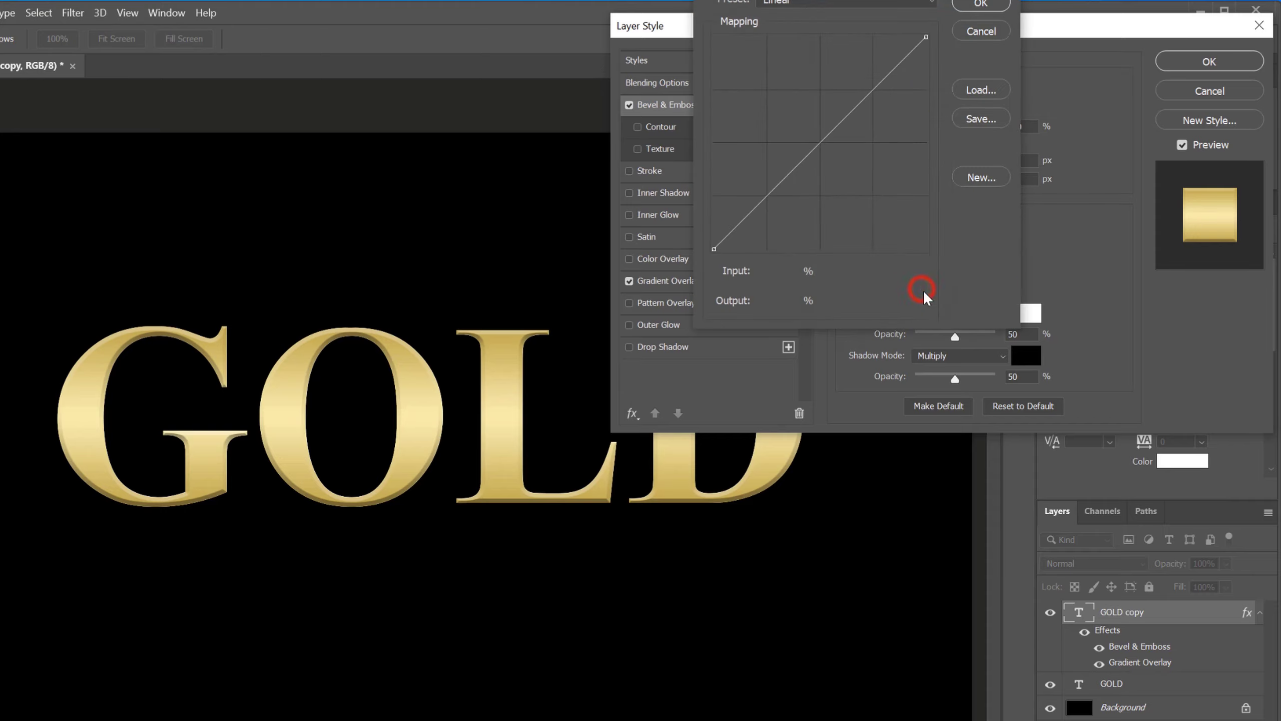
{"action": "left_click", "coordinate": [787, 7]}
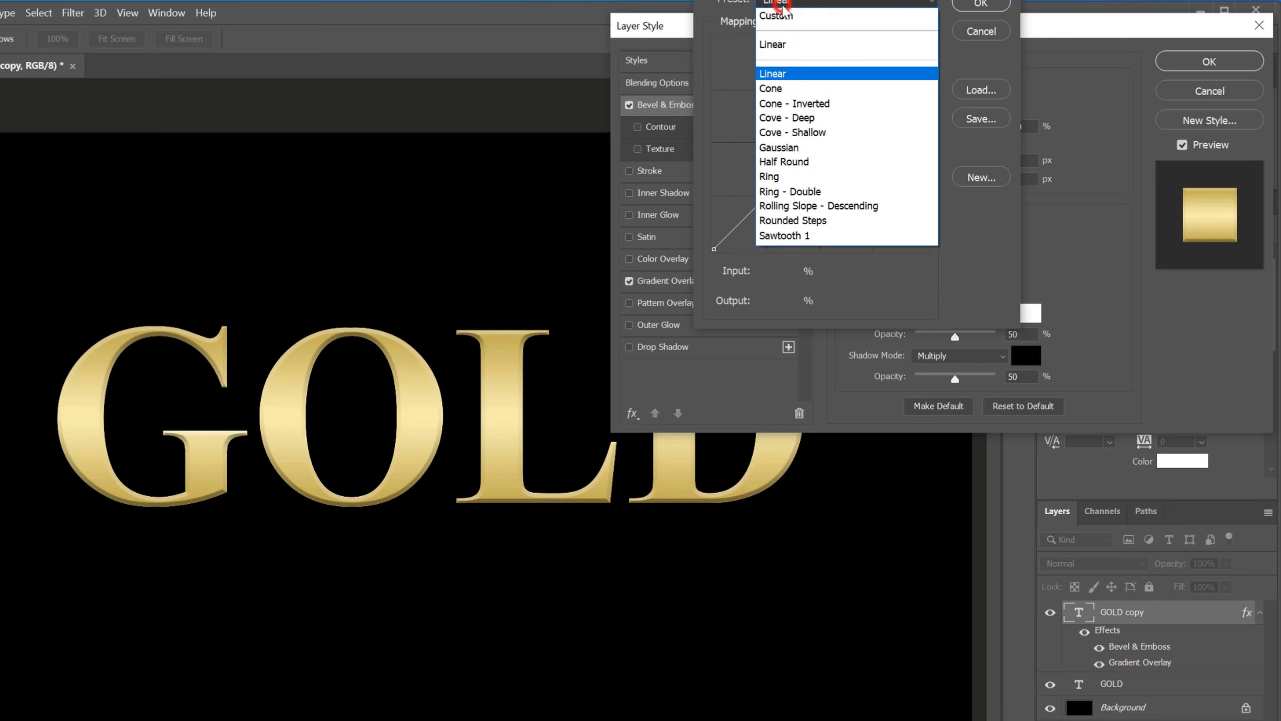
{"action": "left_click", "coordinate": [817, 192]}
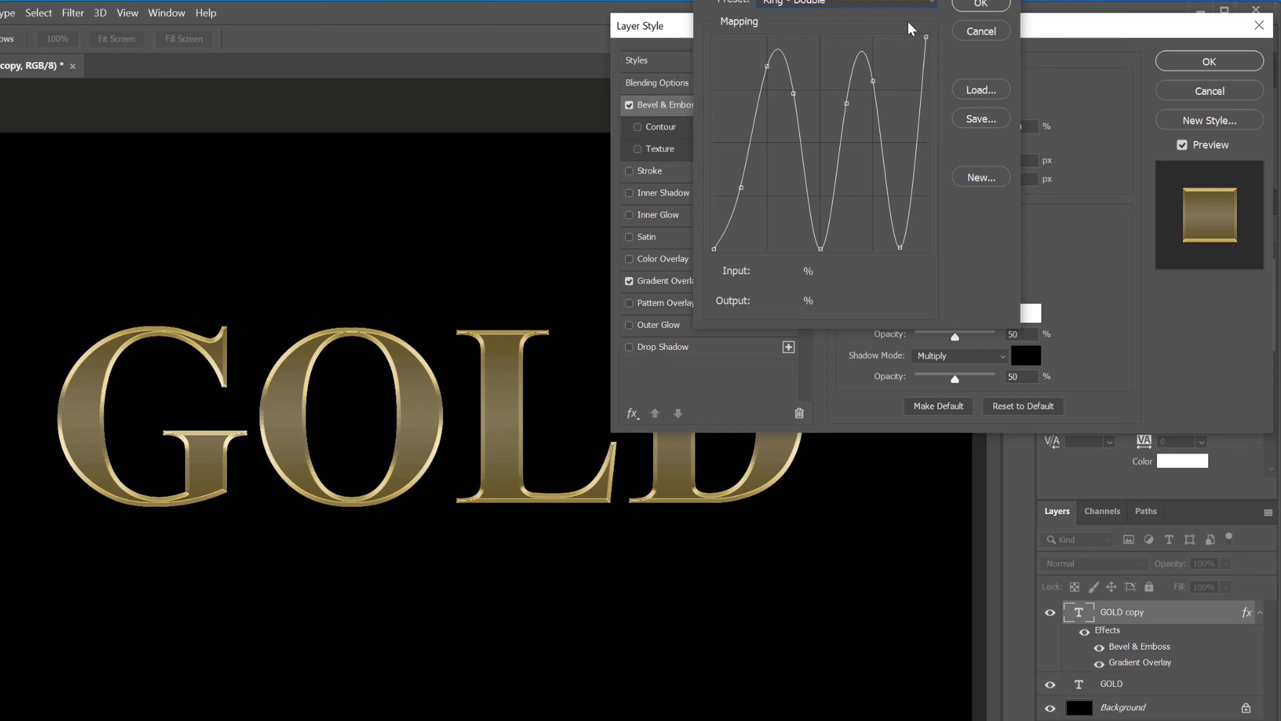
{"action": "left_click", "coordinate": [980, 4]}
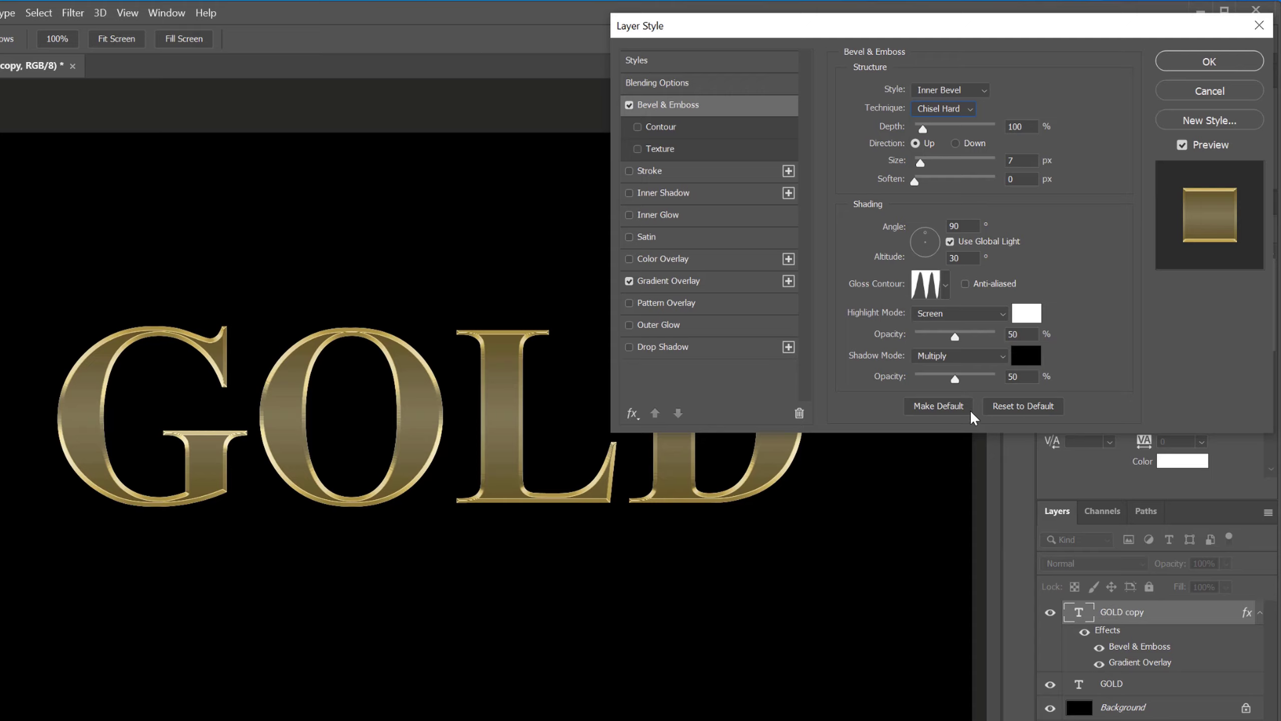
Set the bevel's size to 65 px and its depth to 180%
{"action": "left_click_drag", "start_coordinate": [1016, 162], "coordinate": [984, 161]}
{"action": "type", "text": "65"}
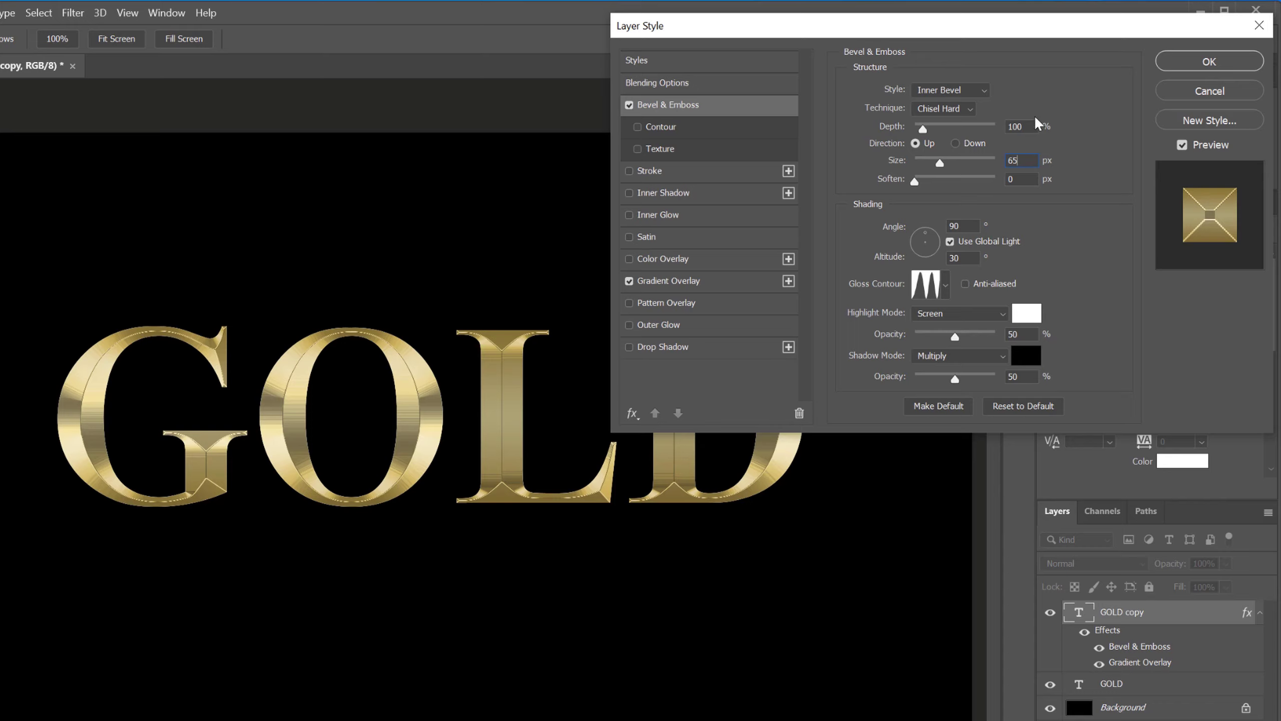
{"action": "left_click_drag", "start_coordinate": [1027, 127], "coordinate": [1002, 128]}
{"action": "type", "text": "171"}
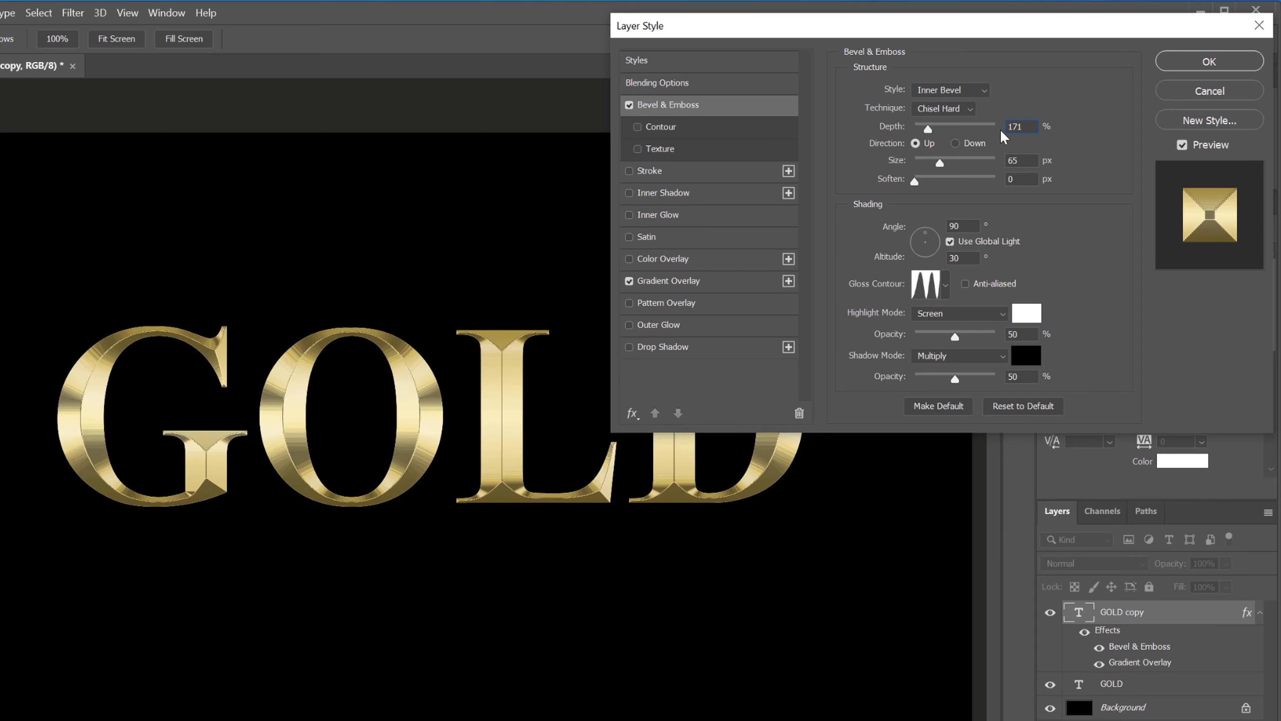
{"action": "left_click_drag", "start_coordinate": [1021, 129], "coordinate": [1004, 126]}
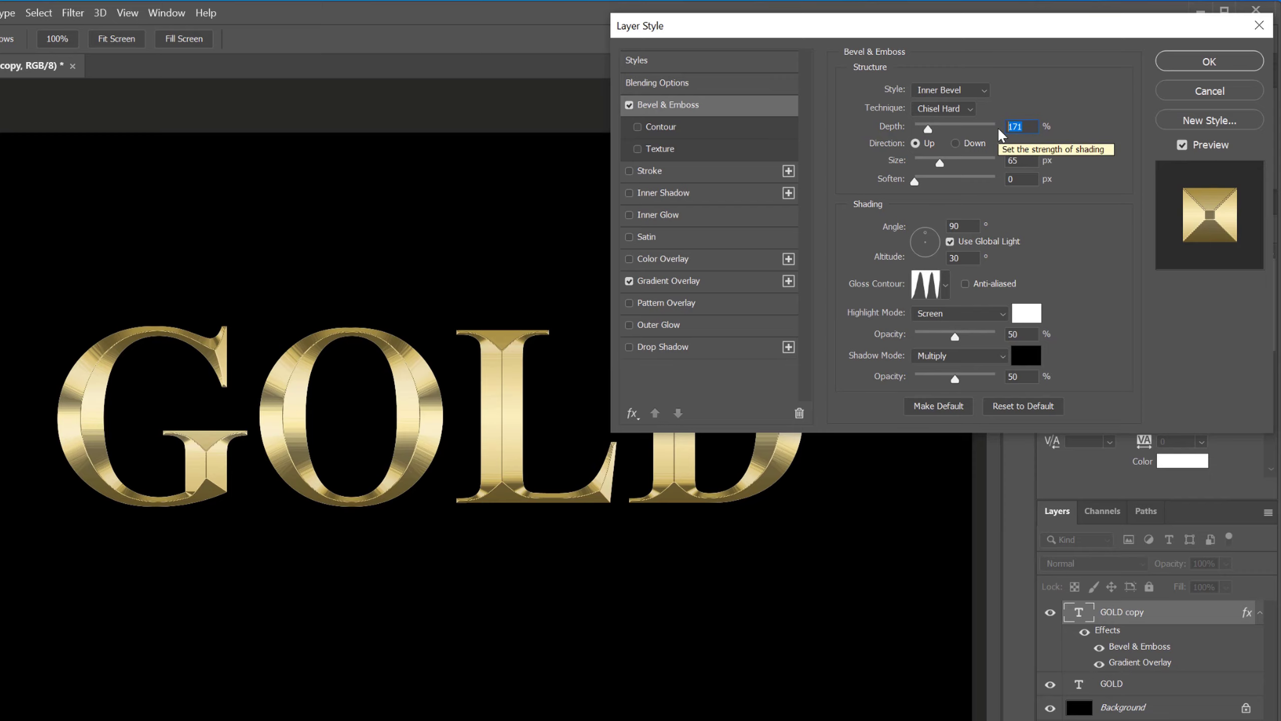
{"action": "type", "text": "180"}
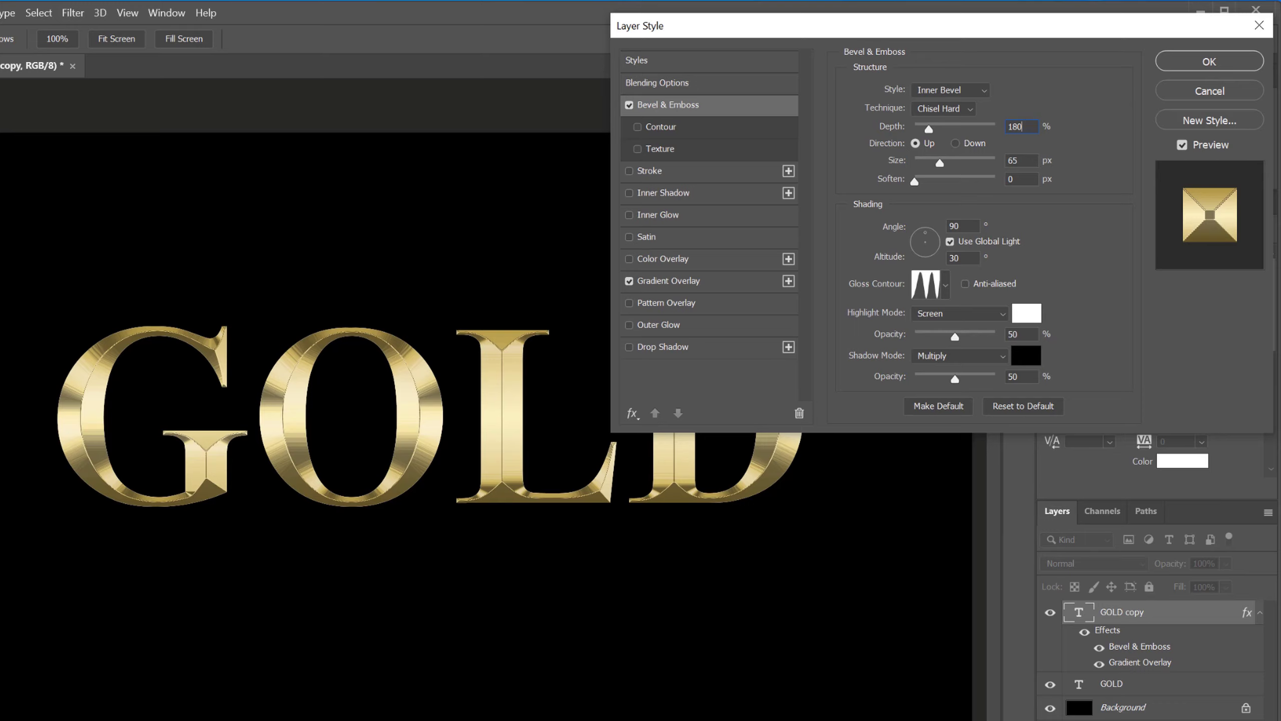
Enable the Contour option of the Bevel & Emboss effect and show its settings
{"action": "left_click", "coordinate": [661, 128]}
{"action": "left_click", "coordinate": [637, 129]}
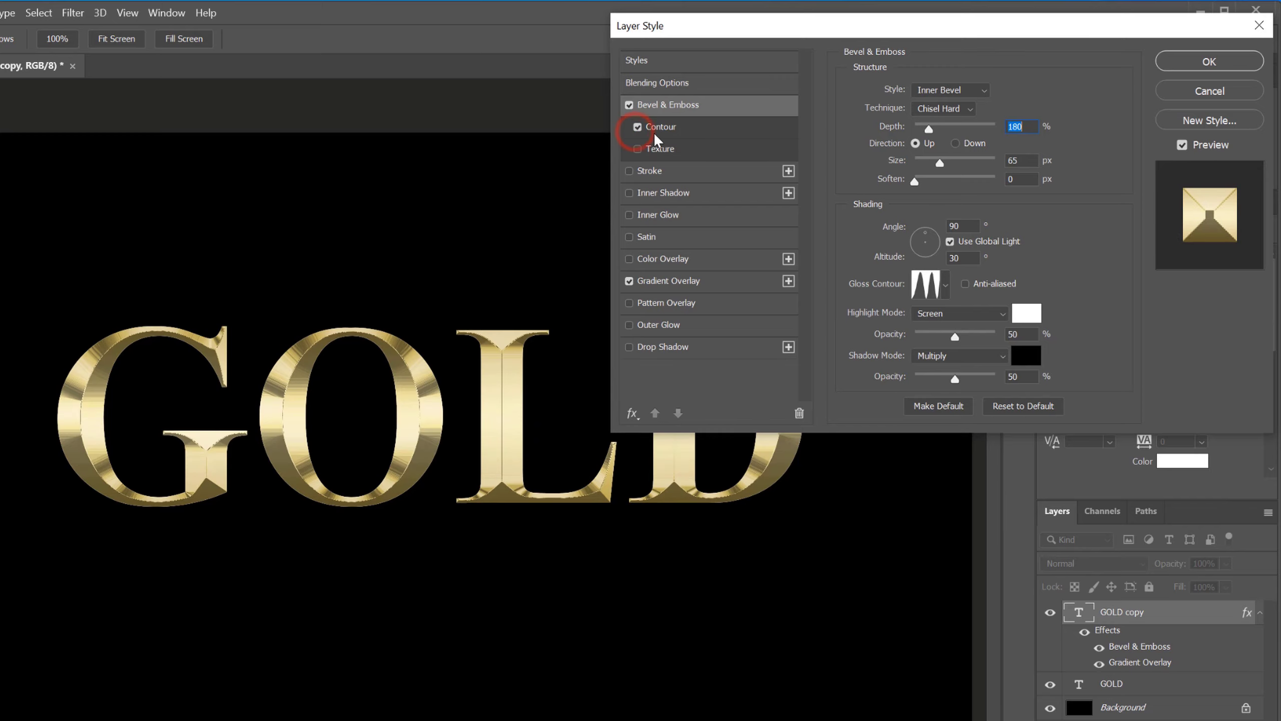
{"action": "left_click", "coordinate": [655, 132]}
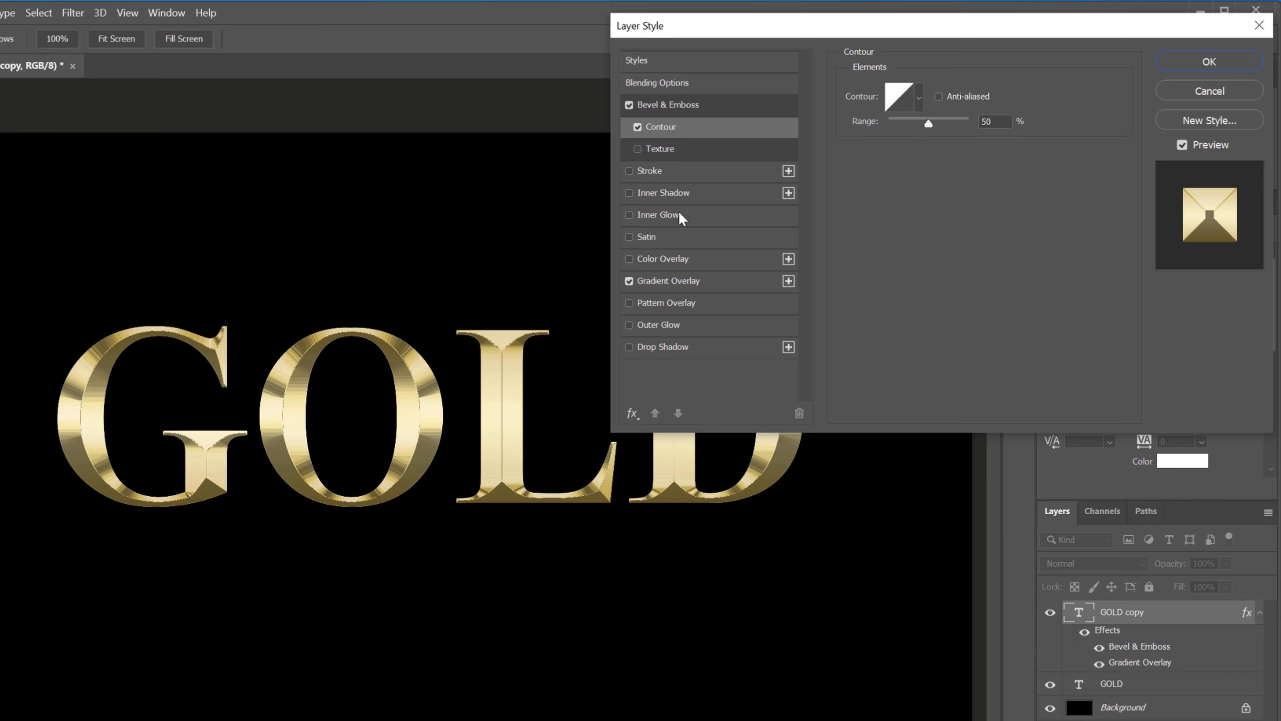
Add an Inner Glow effect to the GOLD copy layer with the Multiply blend mode
{"action": "left_click", "coordinate": [657, 216]}
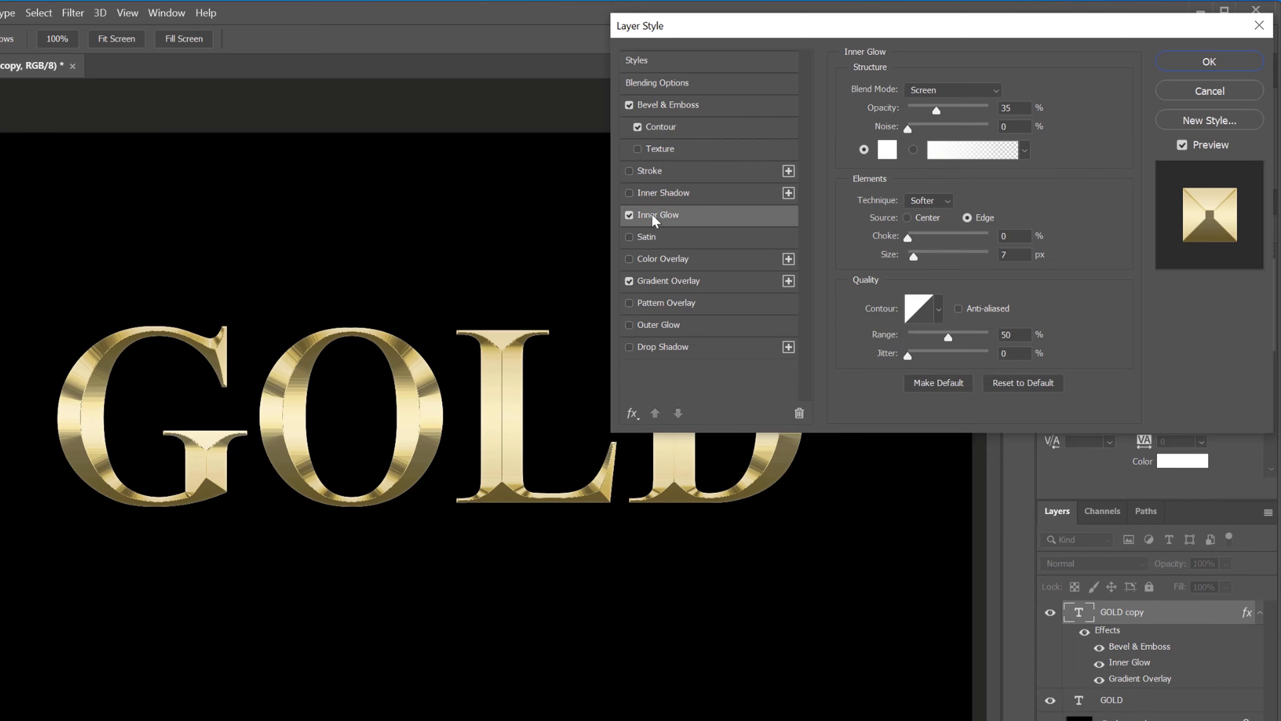
{"action": "left_click", "coordinate": [913, 92]}
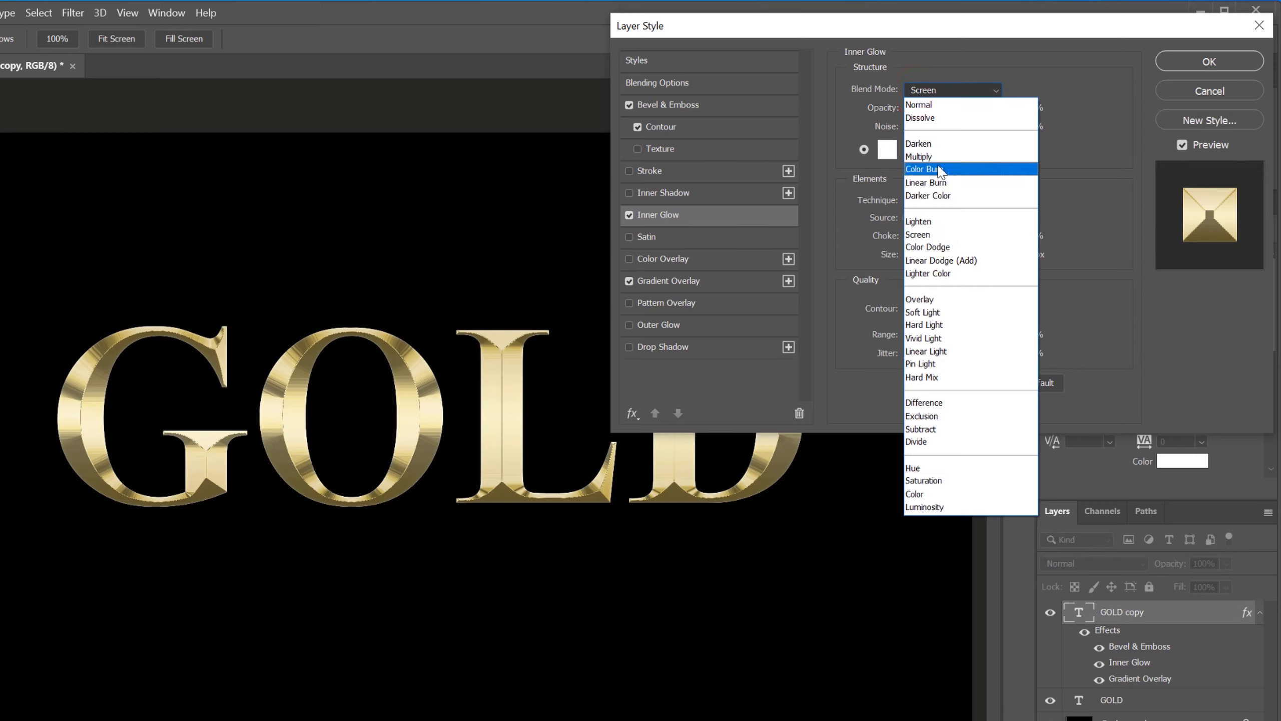
{"action": "left_click", "coordinate": [923, 157]}
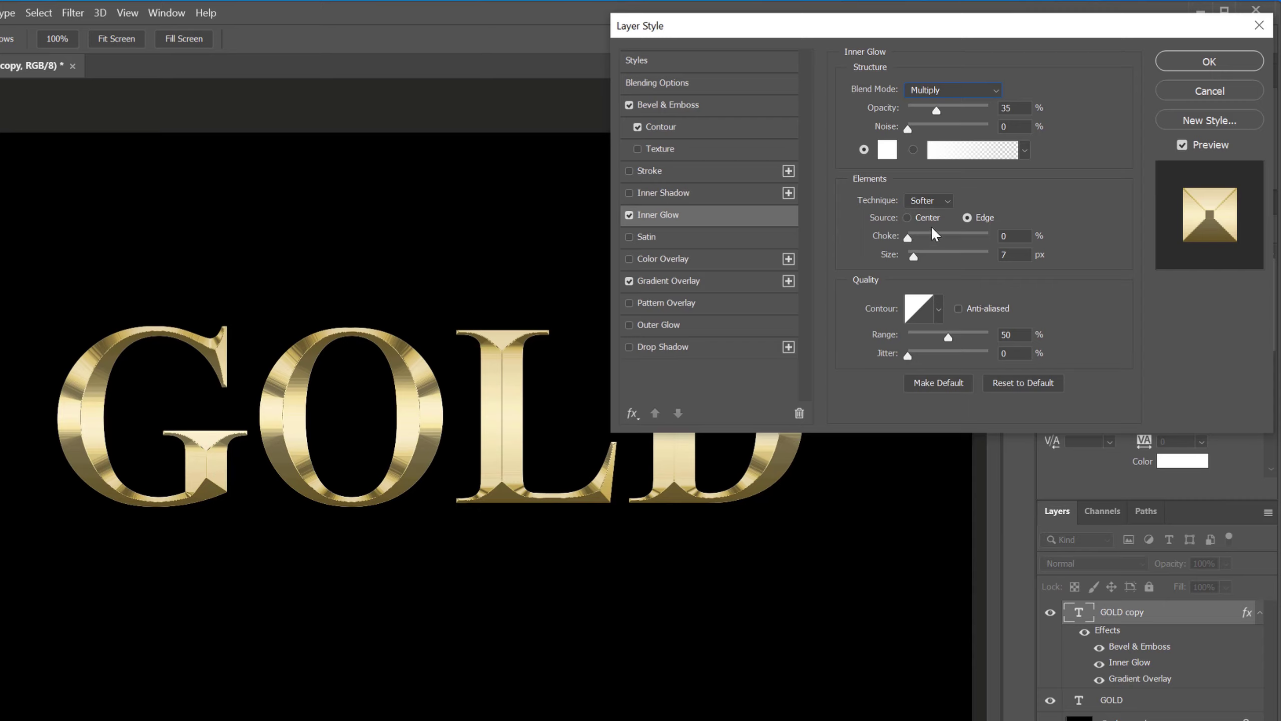
Set the inner glow's colour to E8801F
{"action": "left_click", "coordinate": [883, 155]}
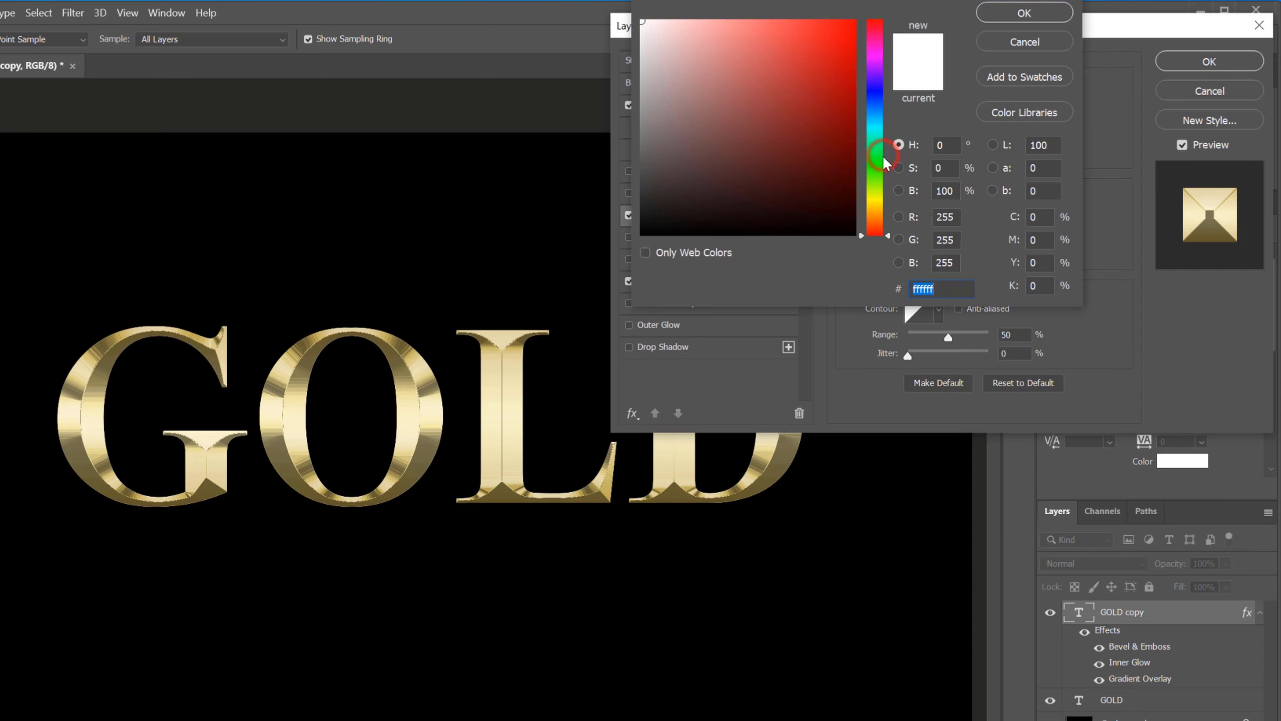
{"action": "left_click", "coordinate": [942, 293]}
{"action": "type", "text": "E"}
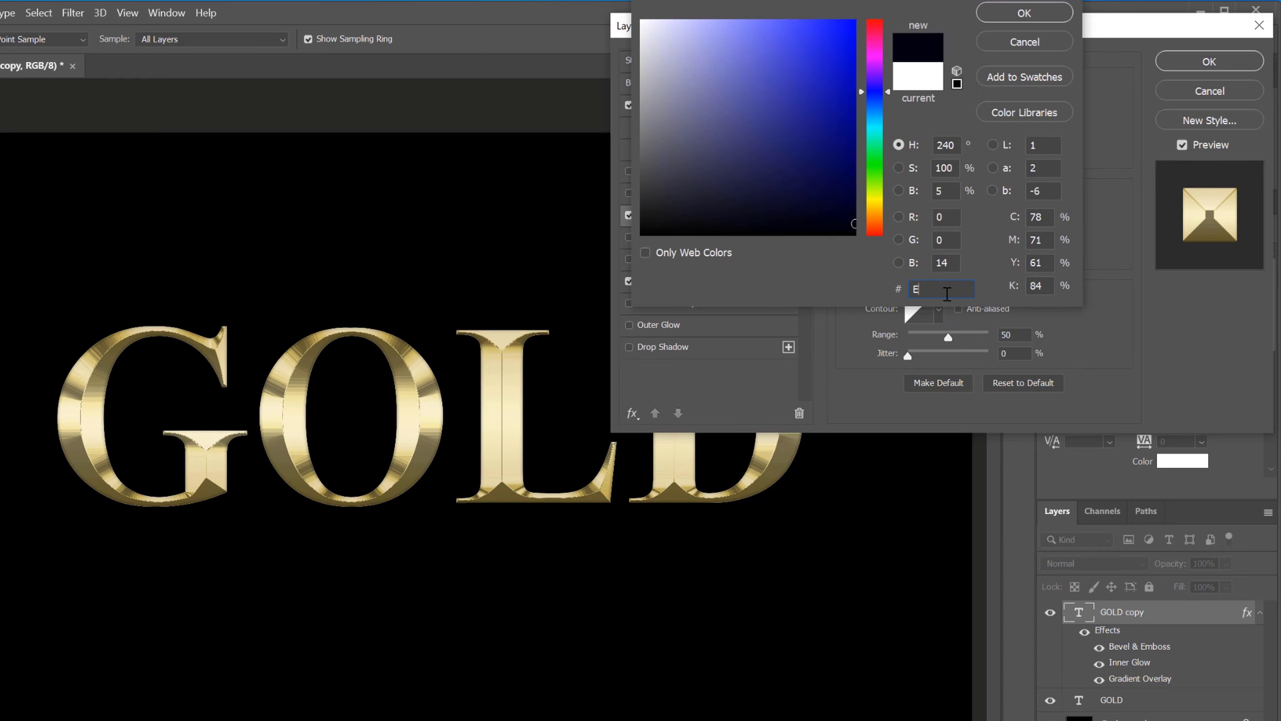
{"action": "type", "text": "88"}
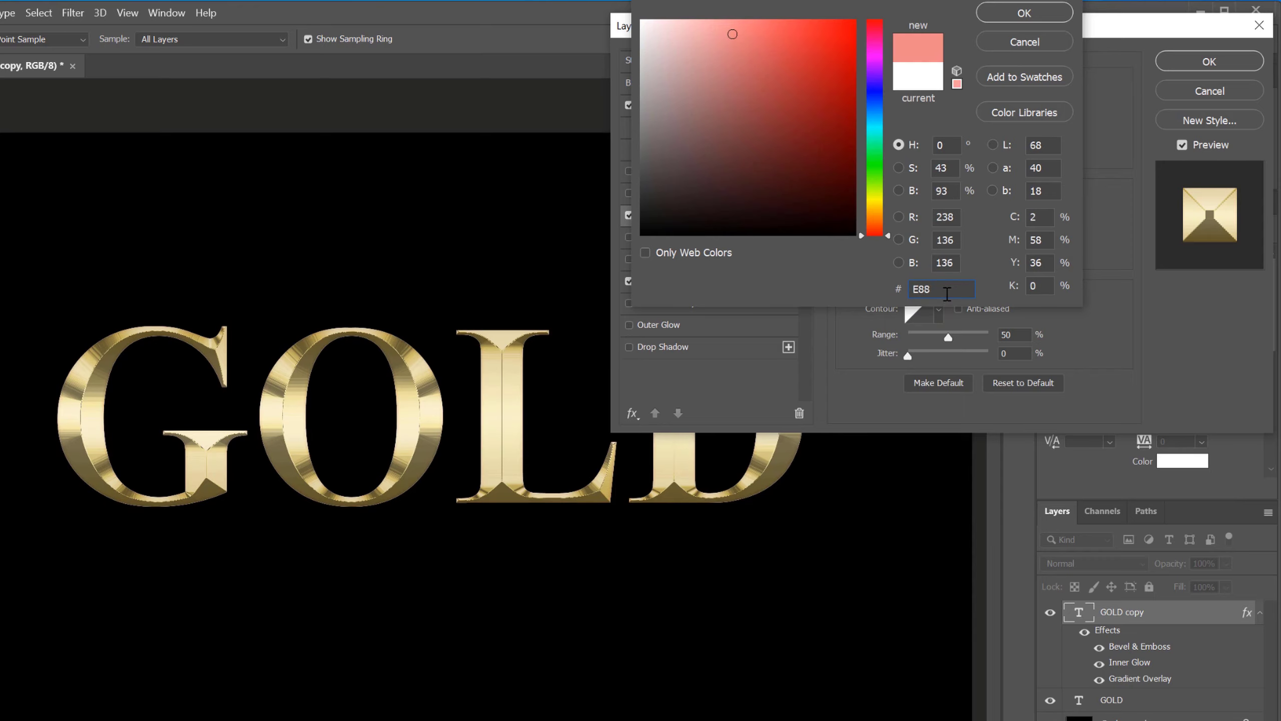
{"action": "type", "text": "0"}
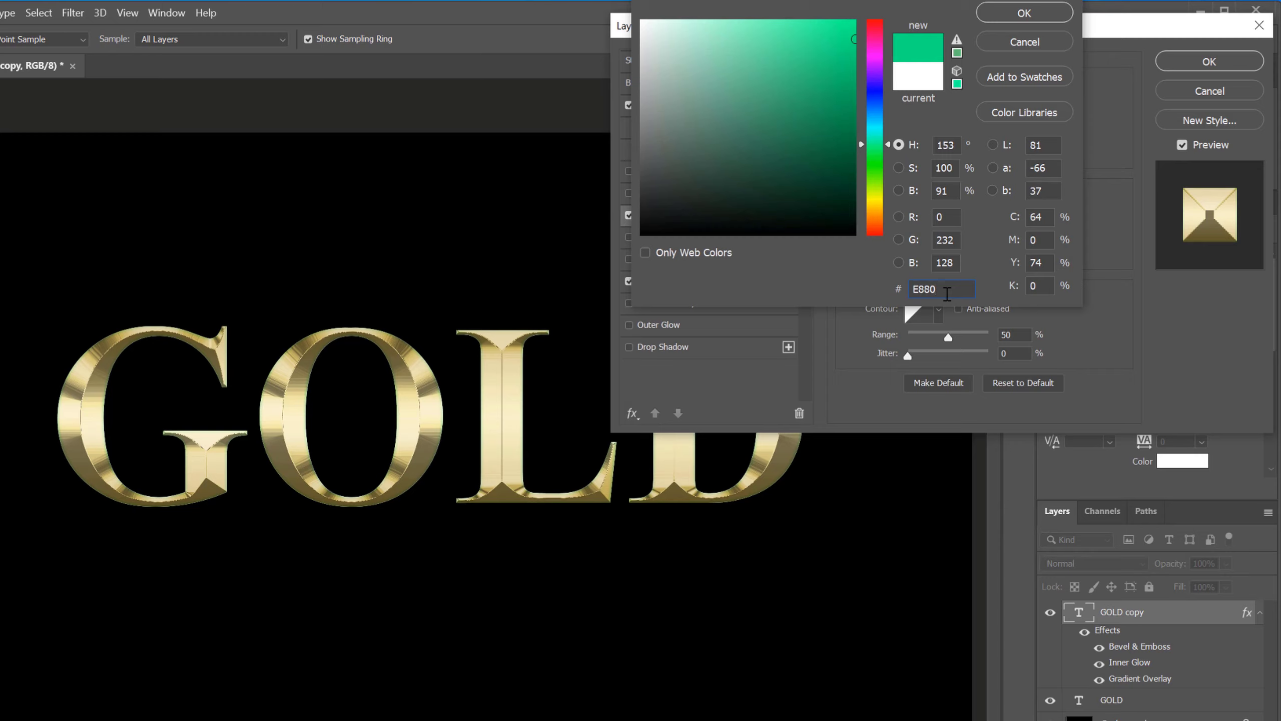
{"action": "type", "text": "1F"}
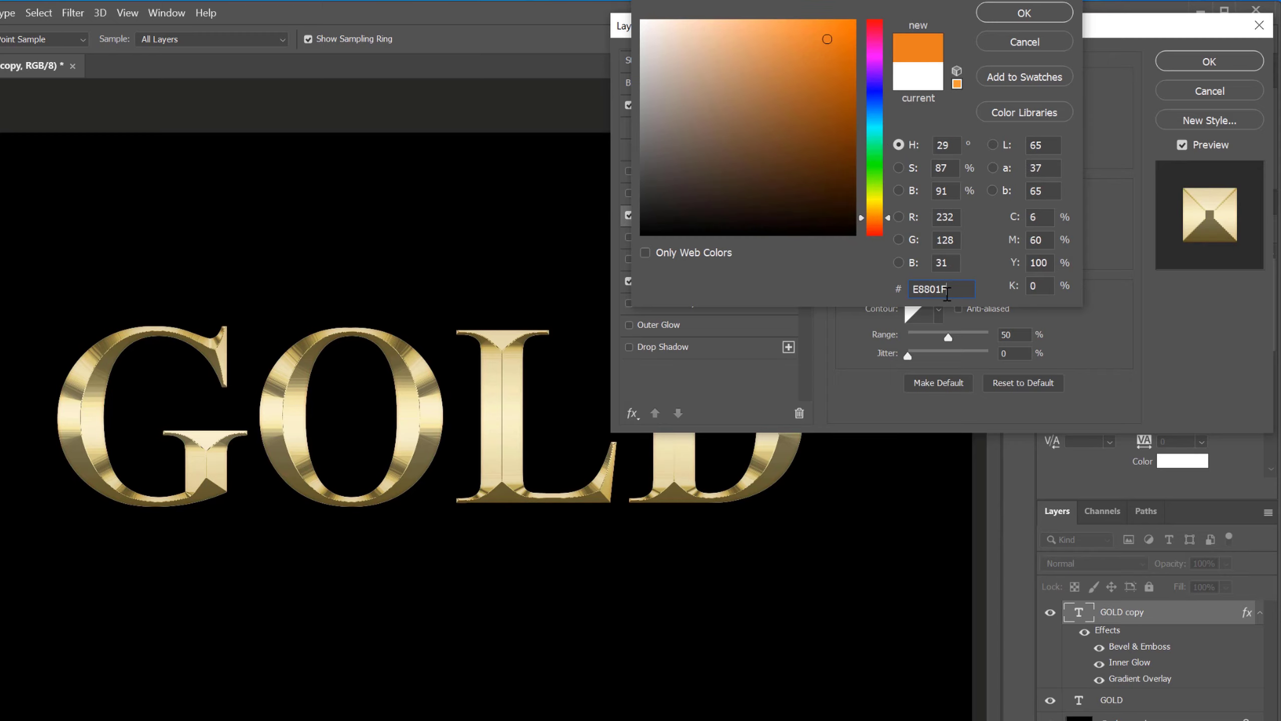
{"action": "left_click", "coordinate": [1021, 15]}
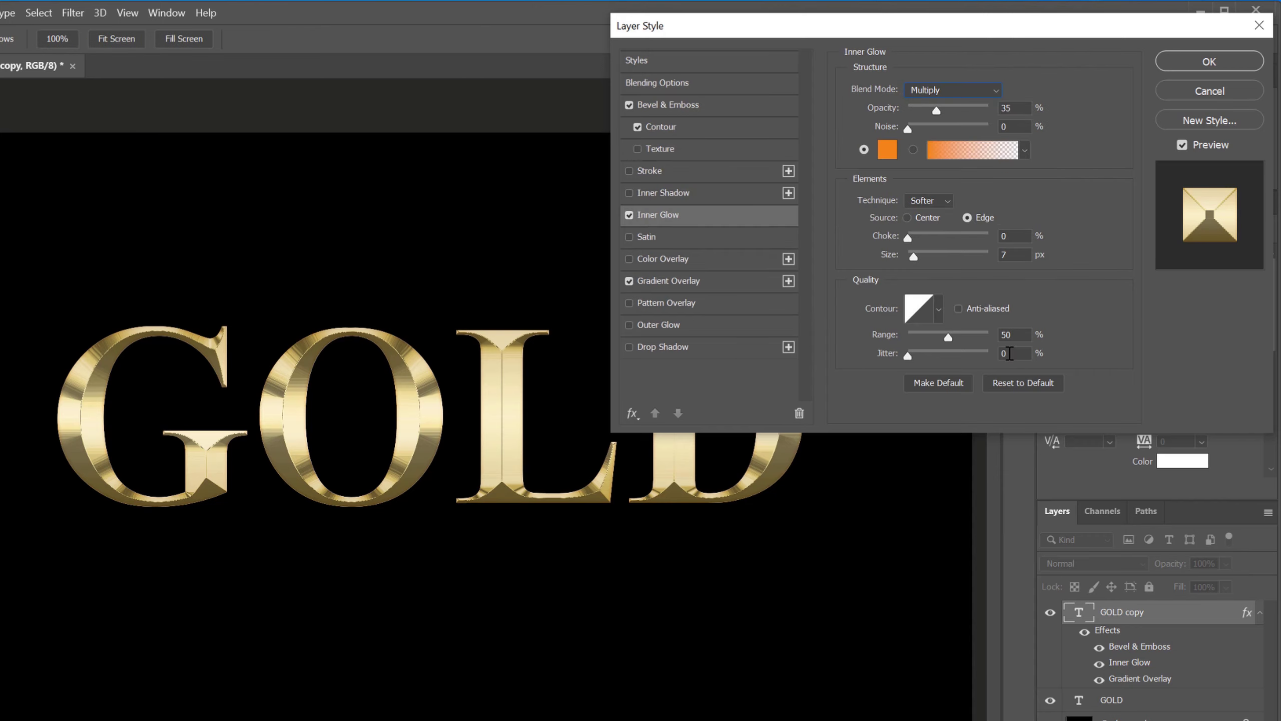
Set the inner glow's size to 25 px
{"action": "left_click", "coordinate": [1021, 255]}
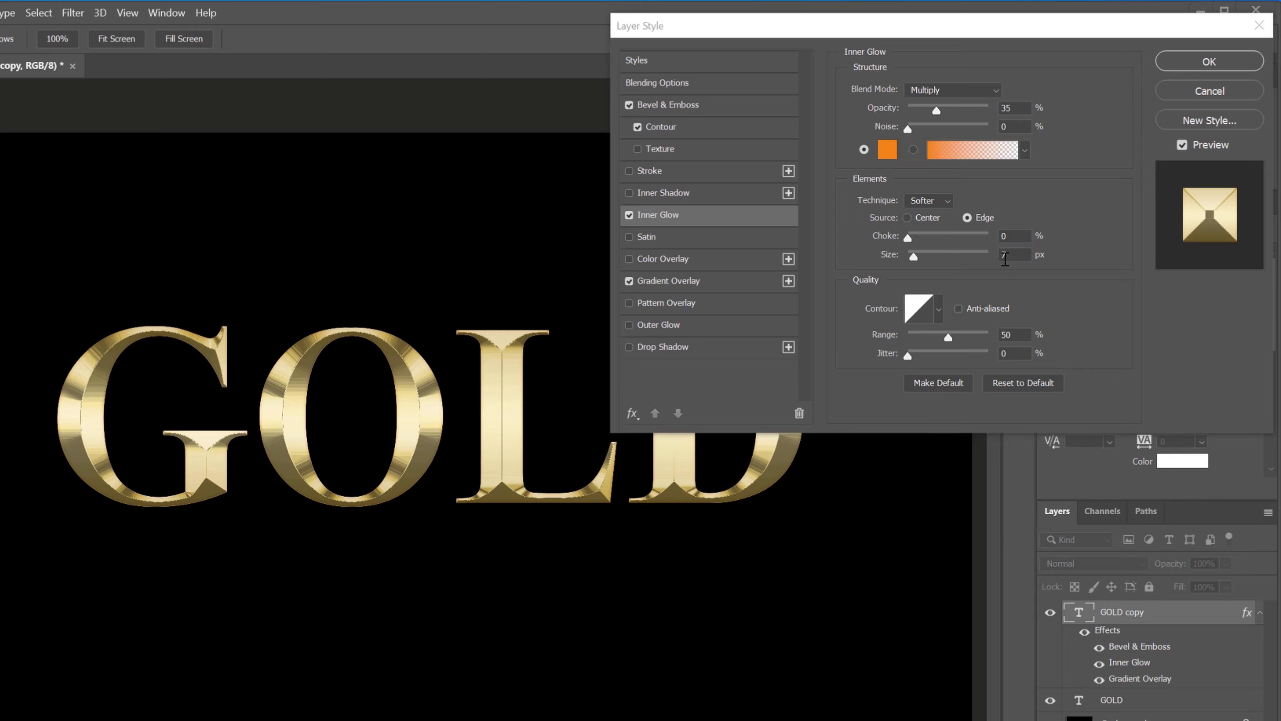
{"action": "left_click", "coordinate": [1006, 255]}
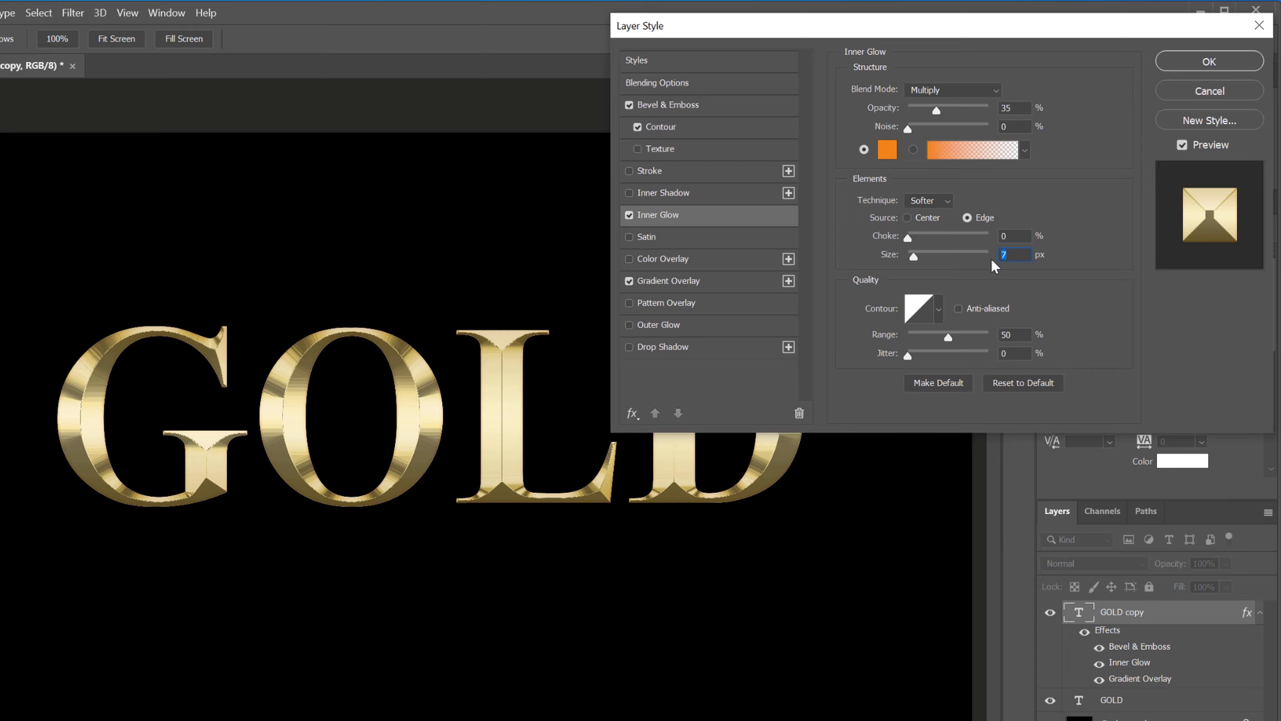
{"action": "type", "text": "15"}
{"action": "key", "text": "BackSpace"}
{"action": "key", "text": "BackSpace"}
{"action": "type", "text": "20"}
{"action": "key", "text": "BackSpace"}
{"action": "type", "text": "5"}
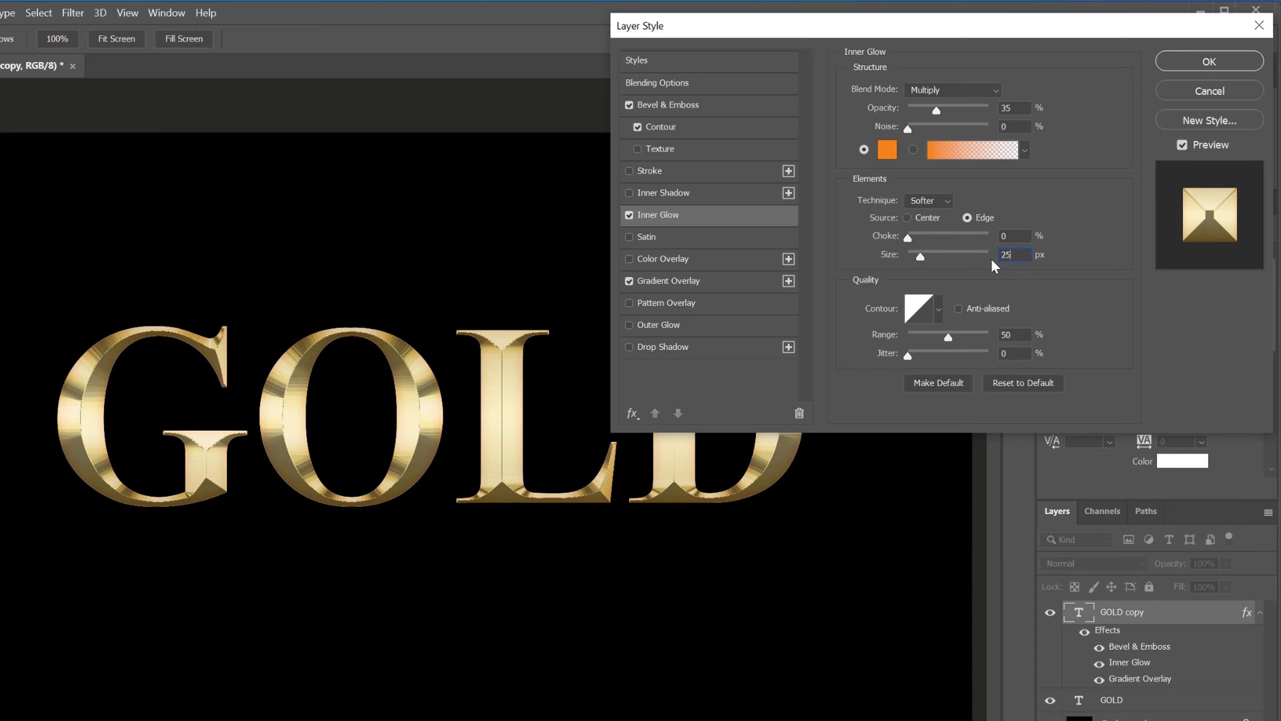
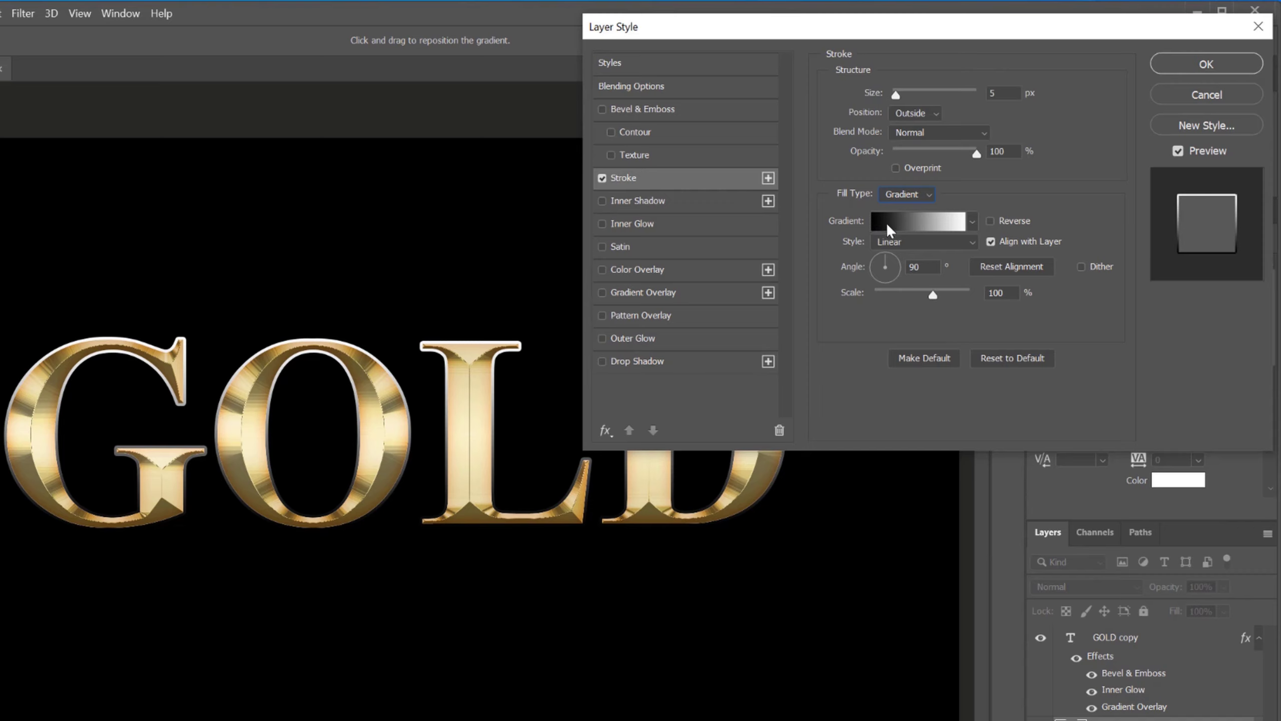
Edit the stroke's gradient and set the colour of its stop at location 0% to F7EEAD
{"action": "left_click", "coordinate": [887, 222]}
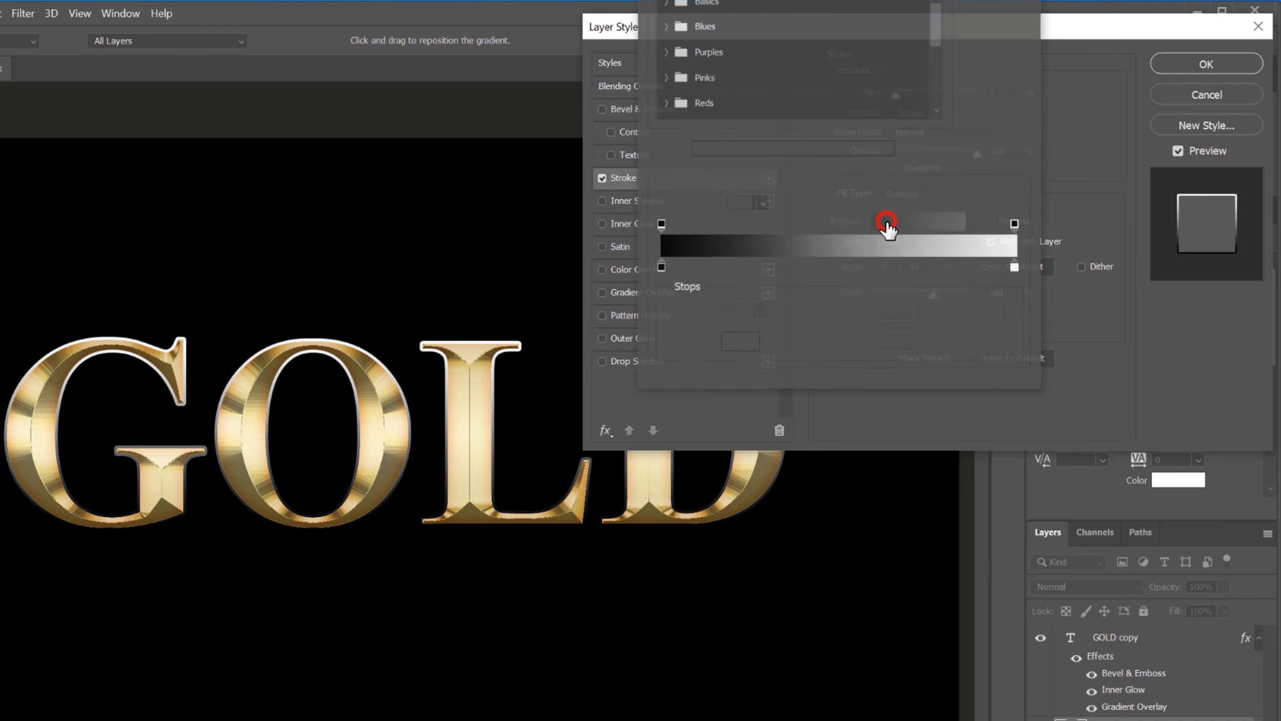
{"action": "left_click", "coordinate": [660, 267]}
{"action": "left_click", "coordinate": [741, 342]}
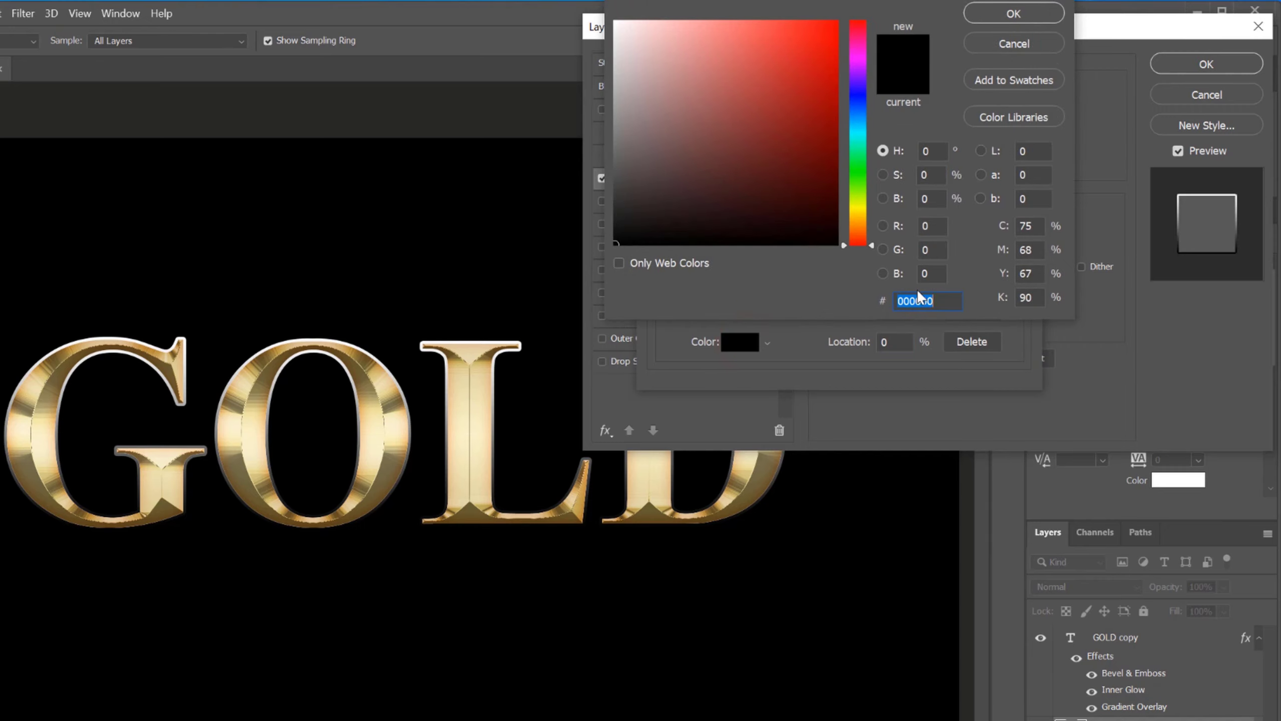
{"action": "type", "text": "F"}
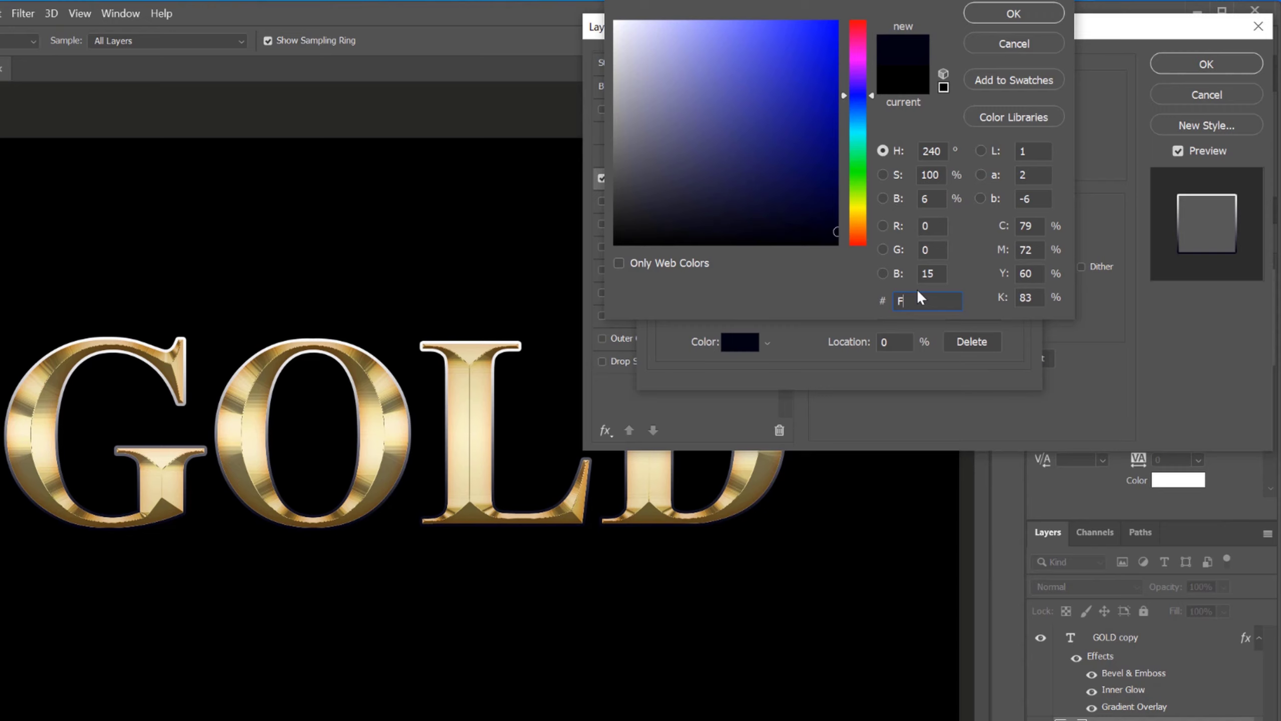
{"action": "type", "text": "7EEAD"}
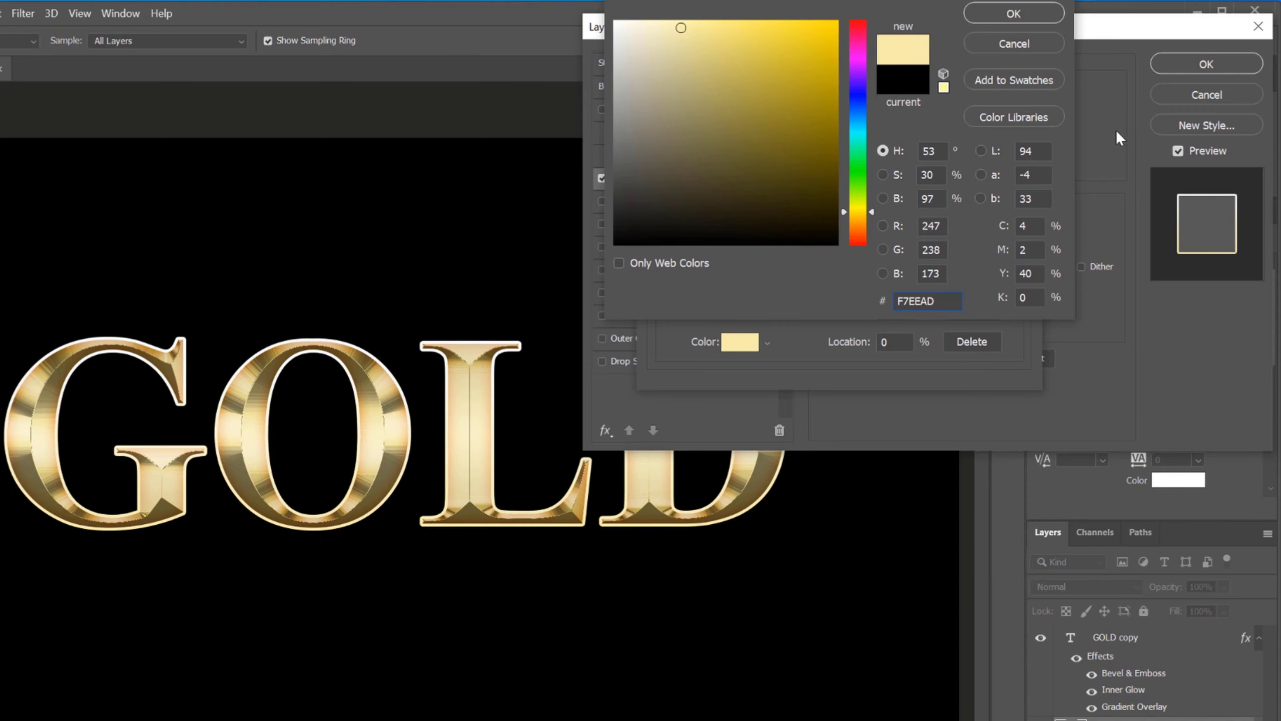
{"action": "left_click", "coordinate": [1013, 14]}
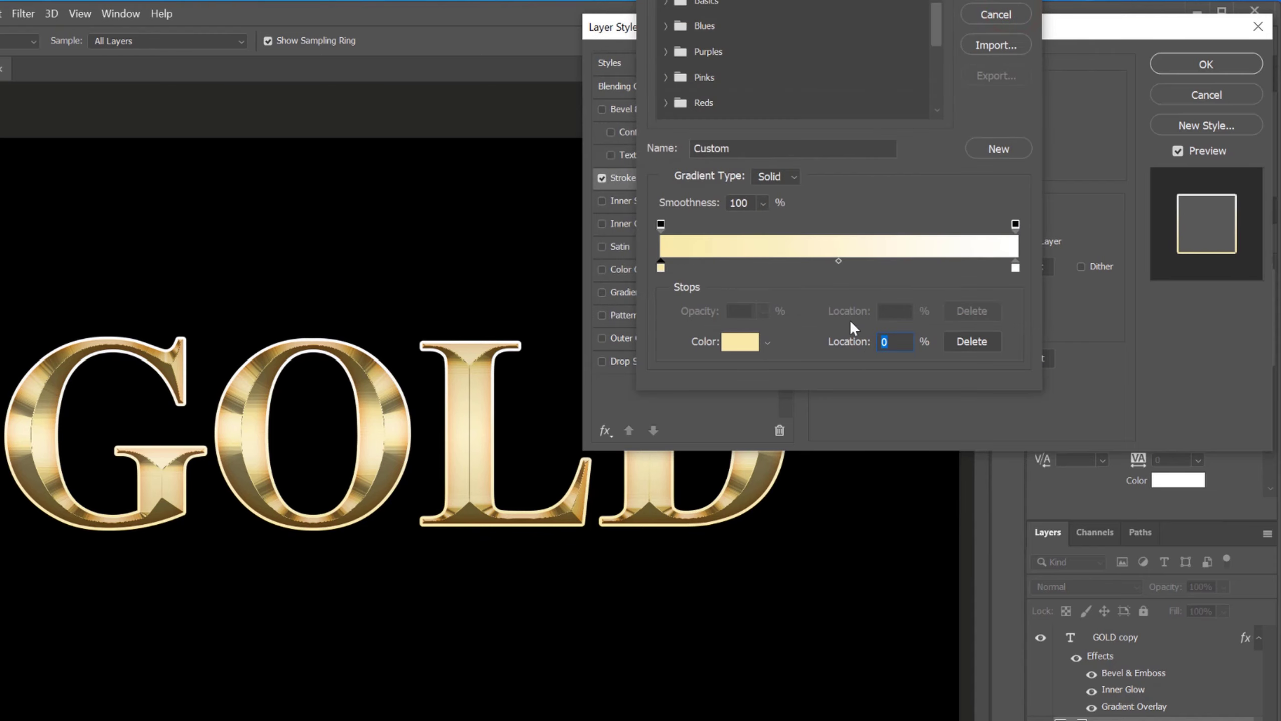
Set the colour of the stroke gradient's stop at location 100% to C1AC51 and accept the gradient
{"action": "left_click", "coordinate": [1015, 268]}
{"action": "left_click", "coordinate": [747, 351]}
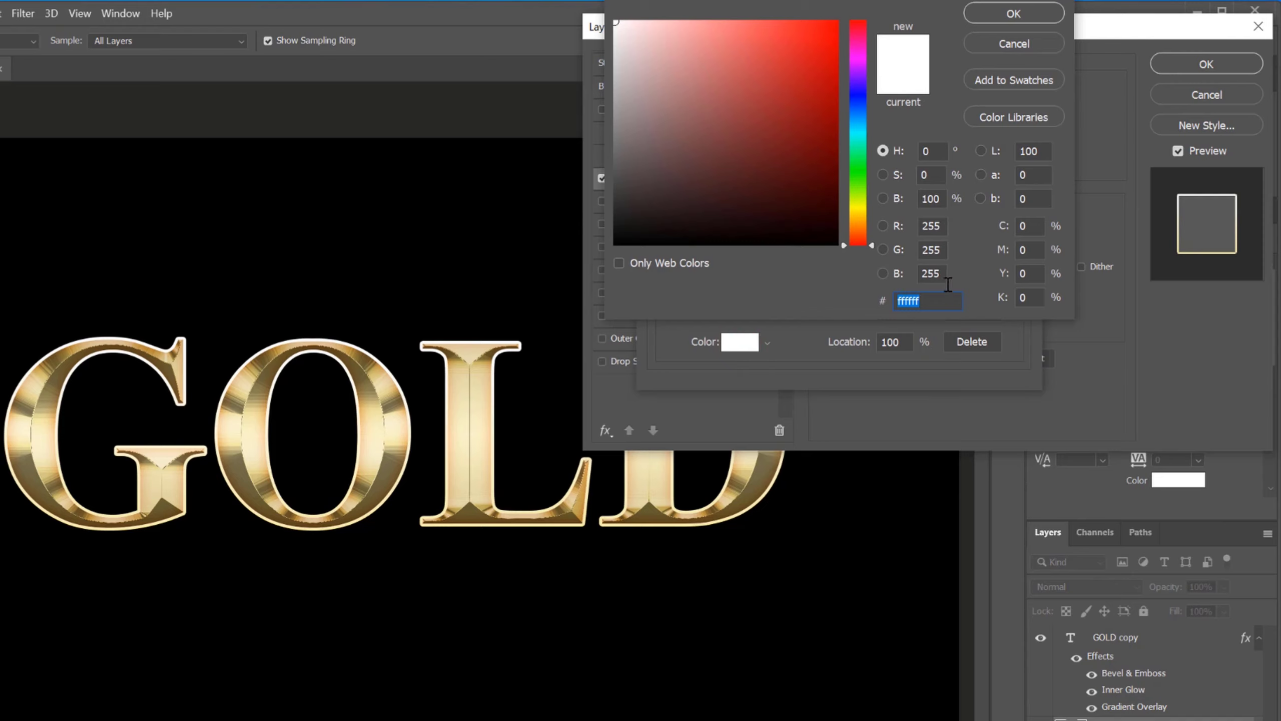
{"action": "type", "text": "00C1AC"}
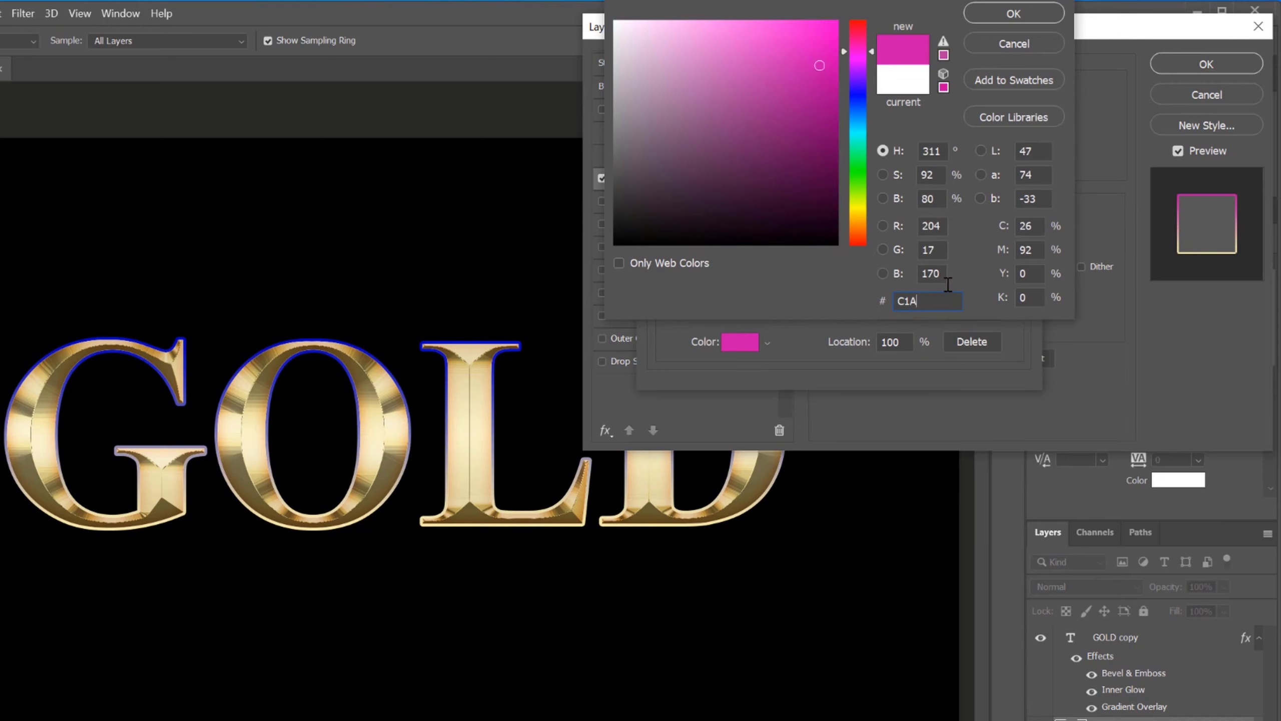
{"action": "type", "text": "51"}
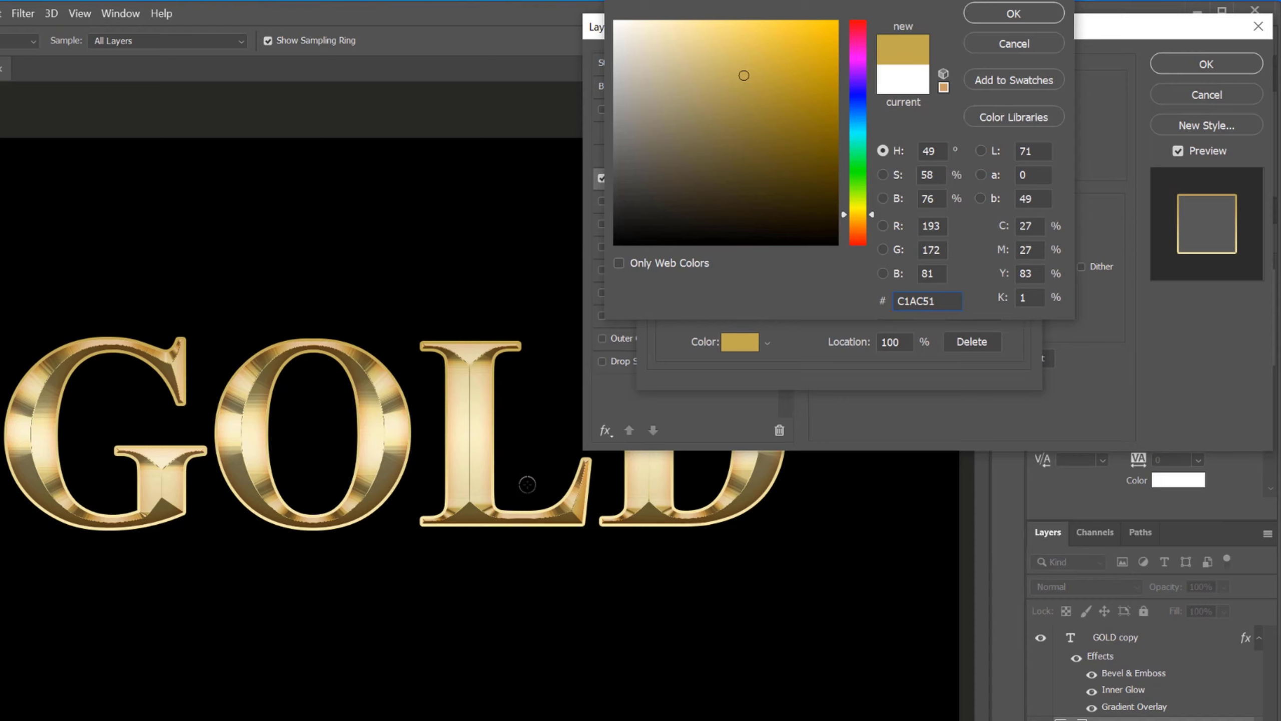
{"action": "left_click", "coordinate": [984, 18]}
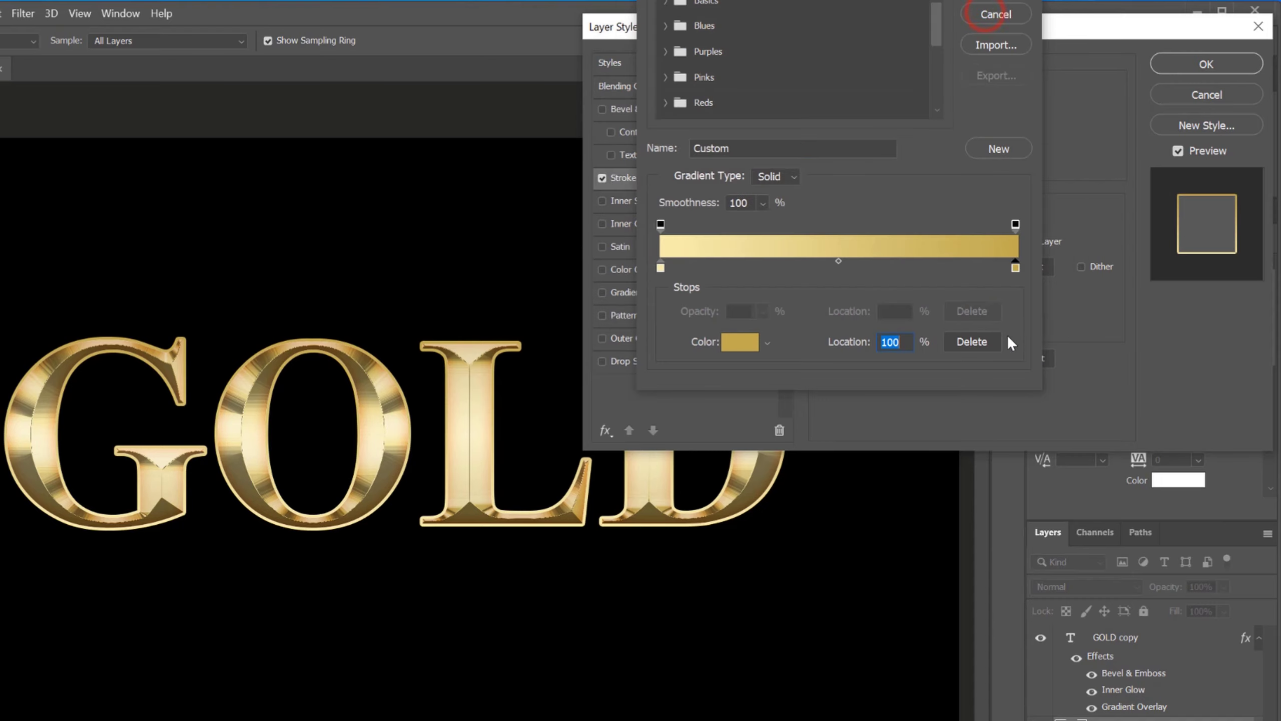
{"action": "key", "text": "Return"}
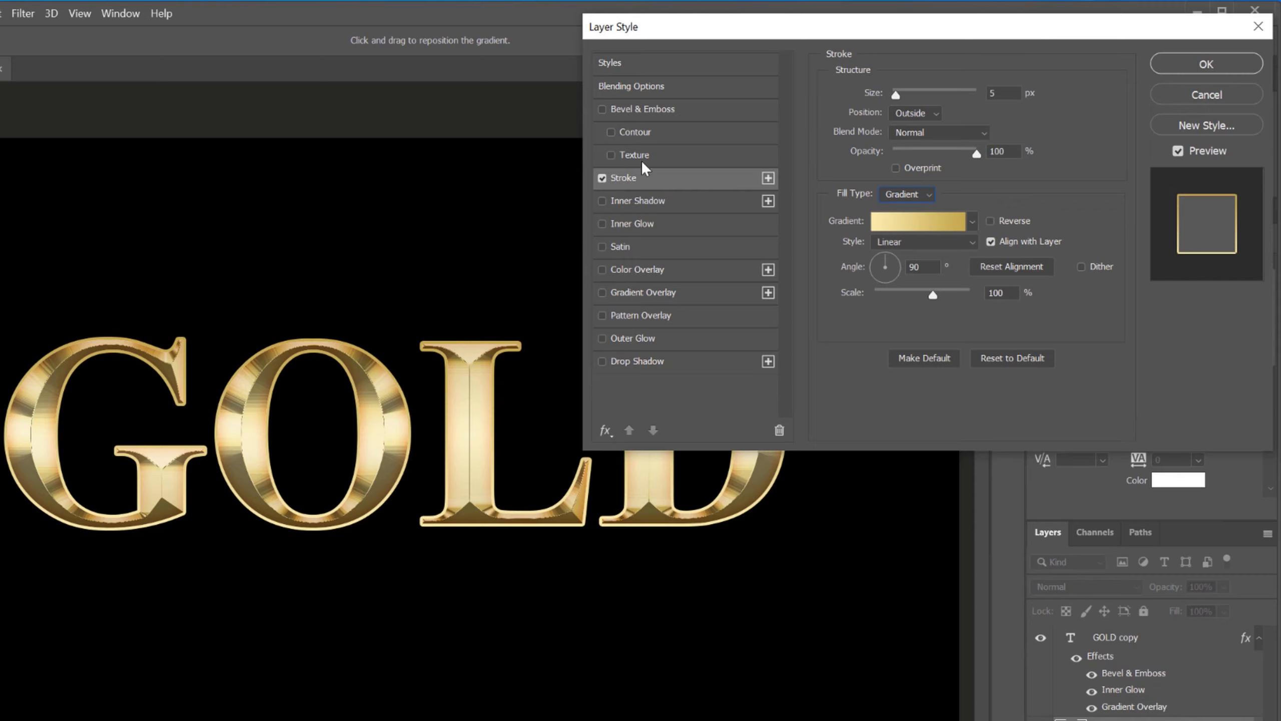
Add a Bevel & Emboss effect to the stroked text layer with the Stroke Emboss style
{"action": "left_click", "coordinate": [627, 109]}
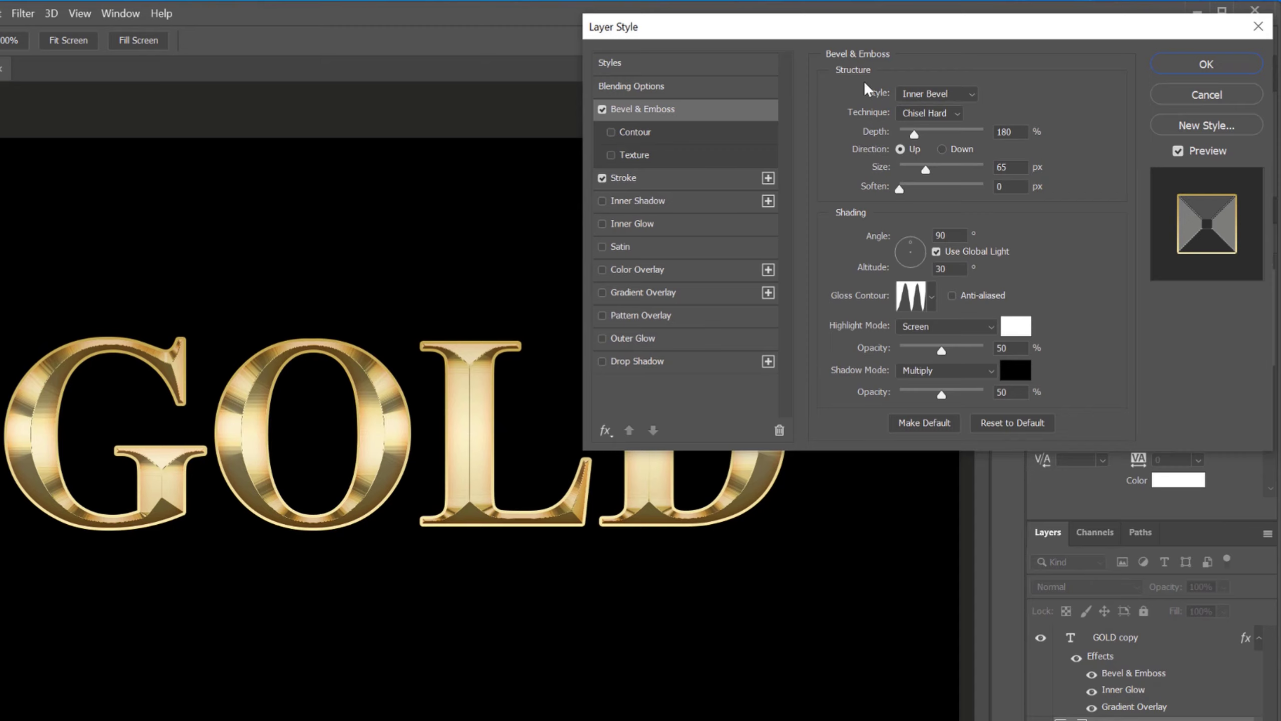
{"action": "left_click", "coordinate": [934, 85]}
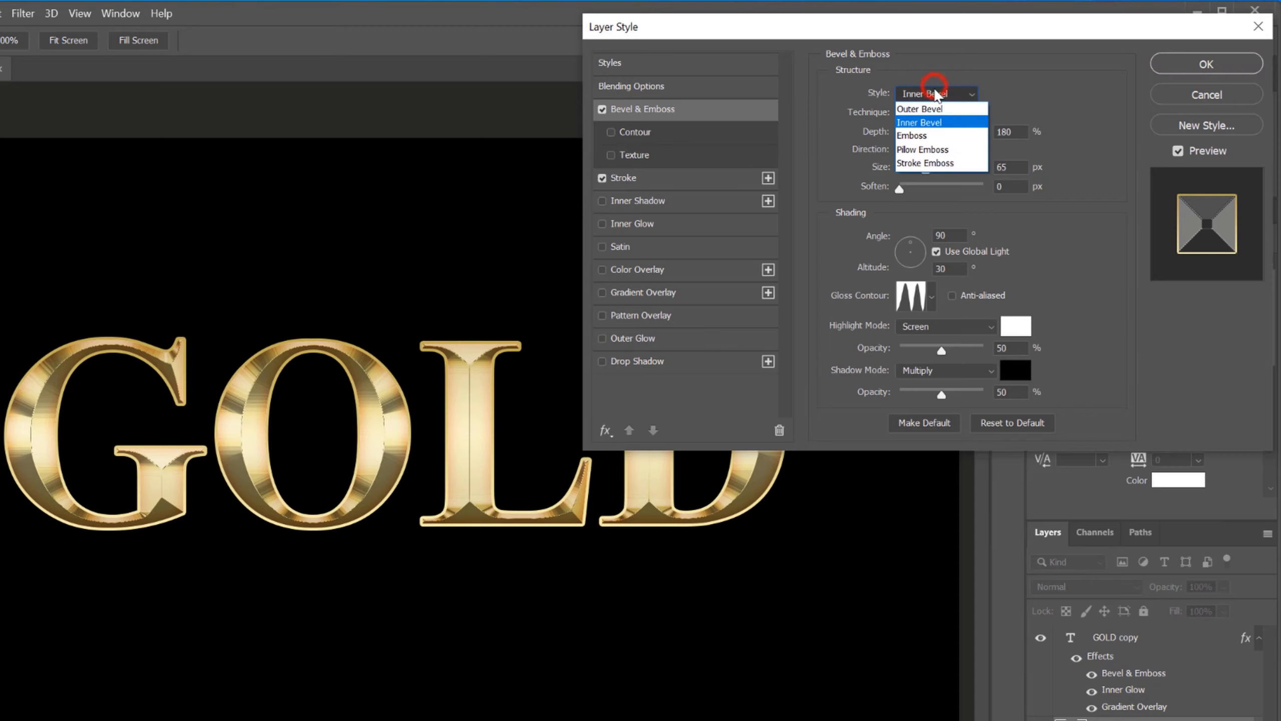
{"action": "left_click", "coordinate": [934, 162]}
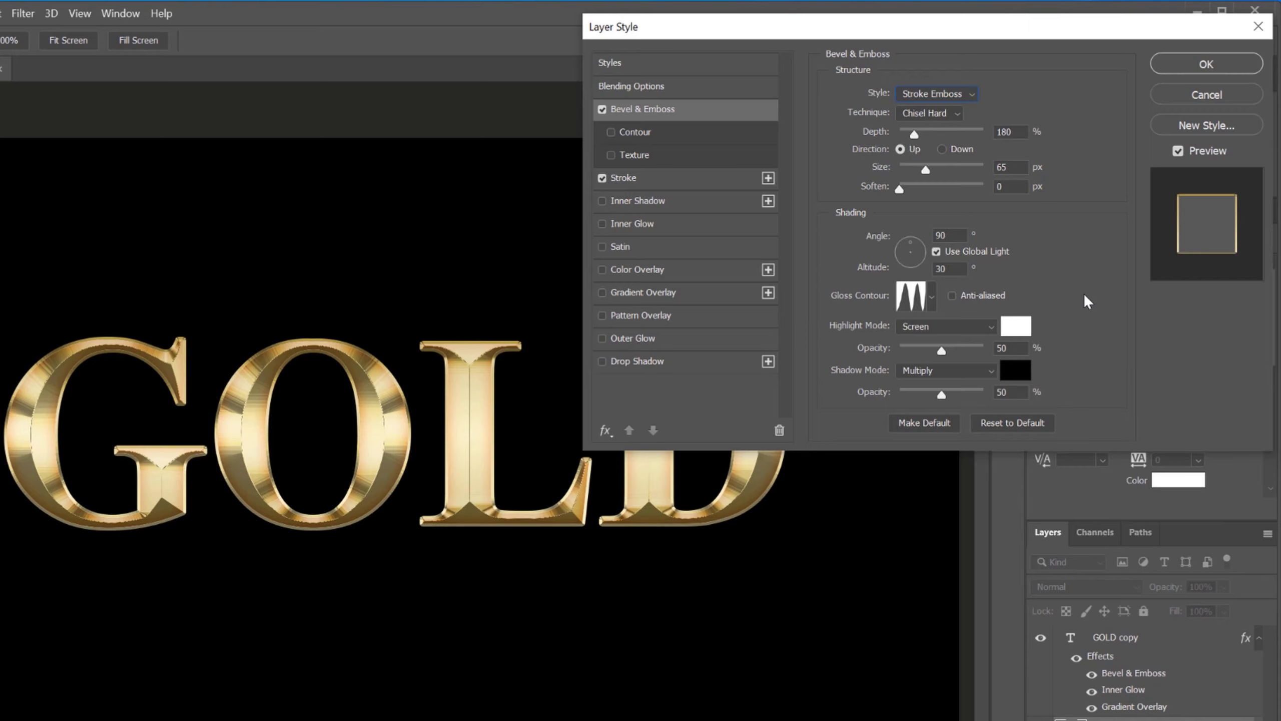
Set the depth of the stroke emboss to 205%
{"action": "left_click", "coordinate": [1010, 131]}
{"action": "type", "text": "200"}
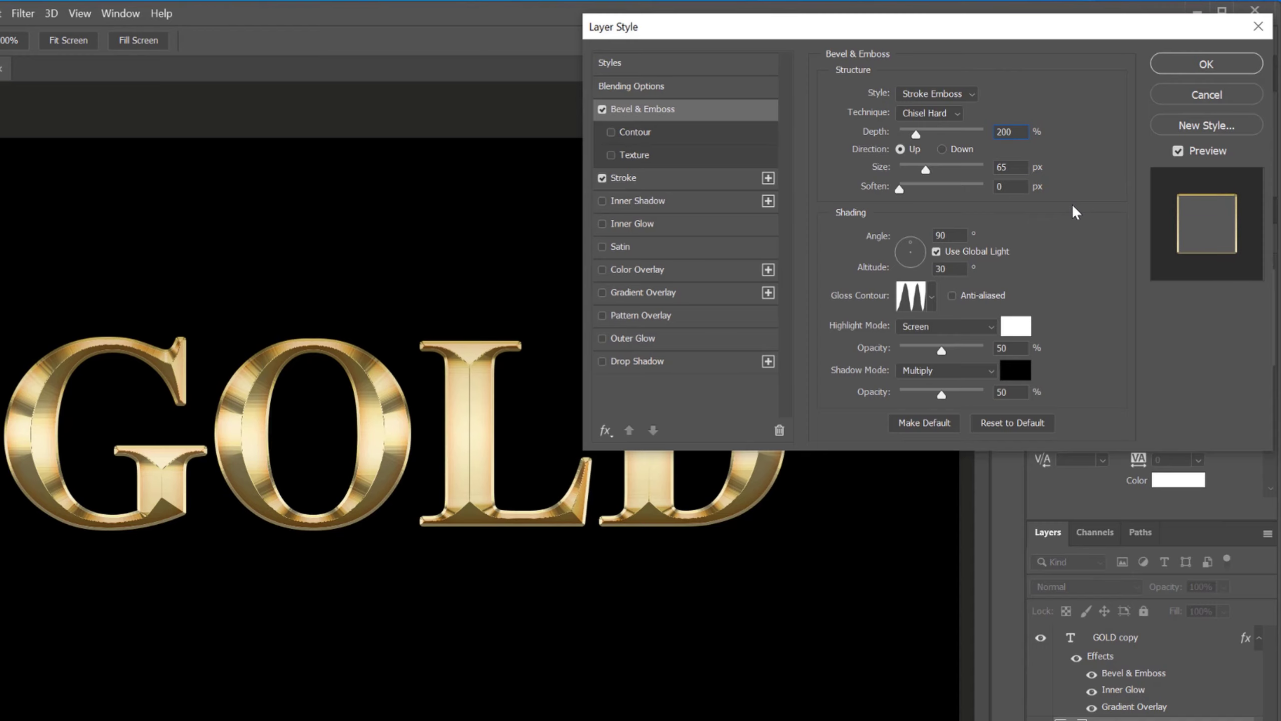
{"action": "key", "text": "BackSpace"}
{"action": "key", "text": "BackSpace"}
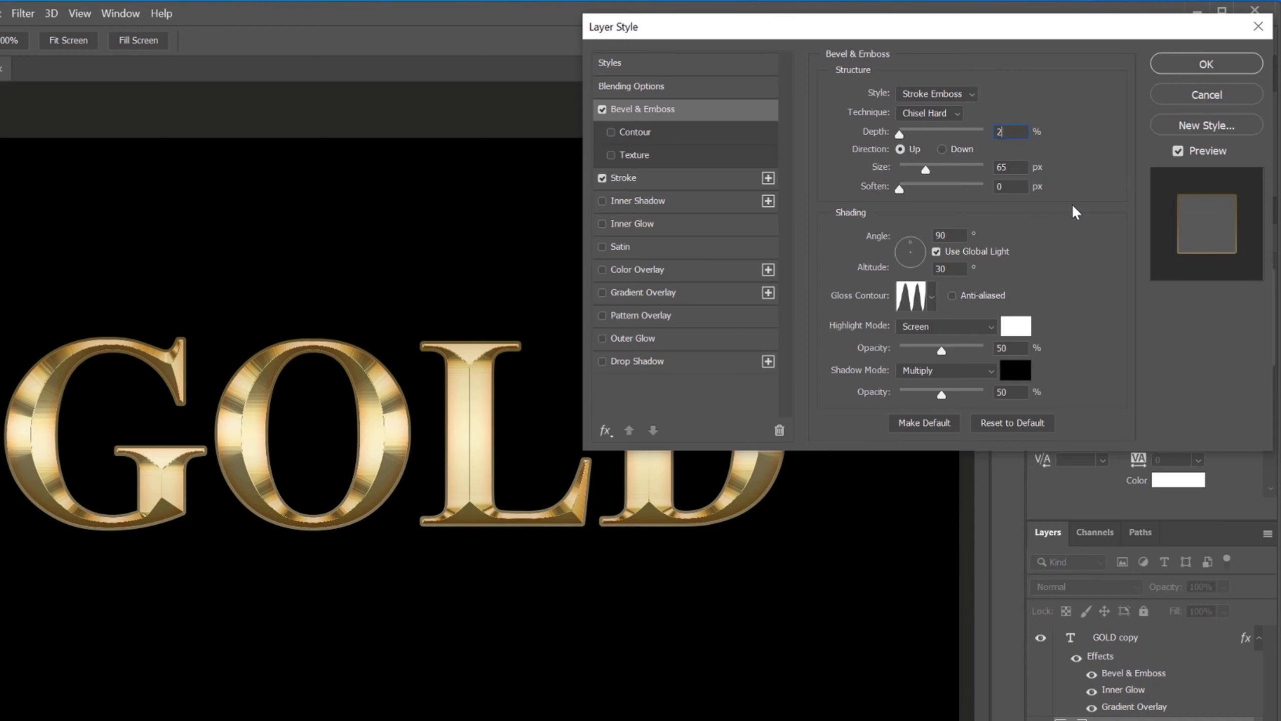
{"action": "type", "text": "05"}
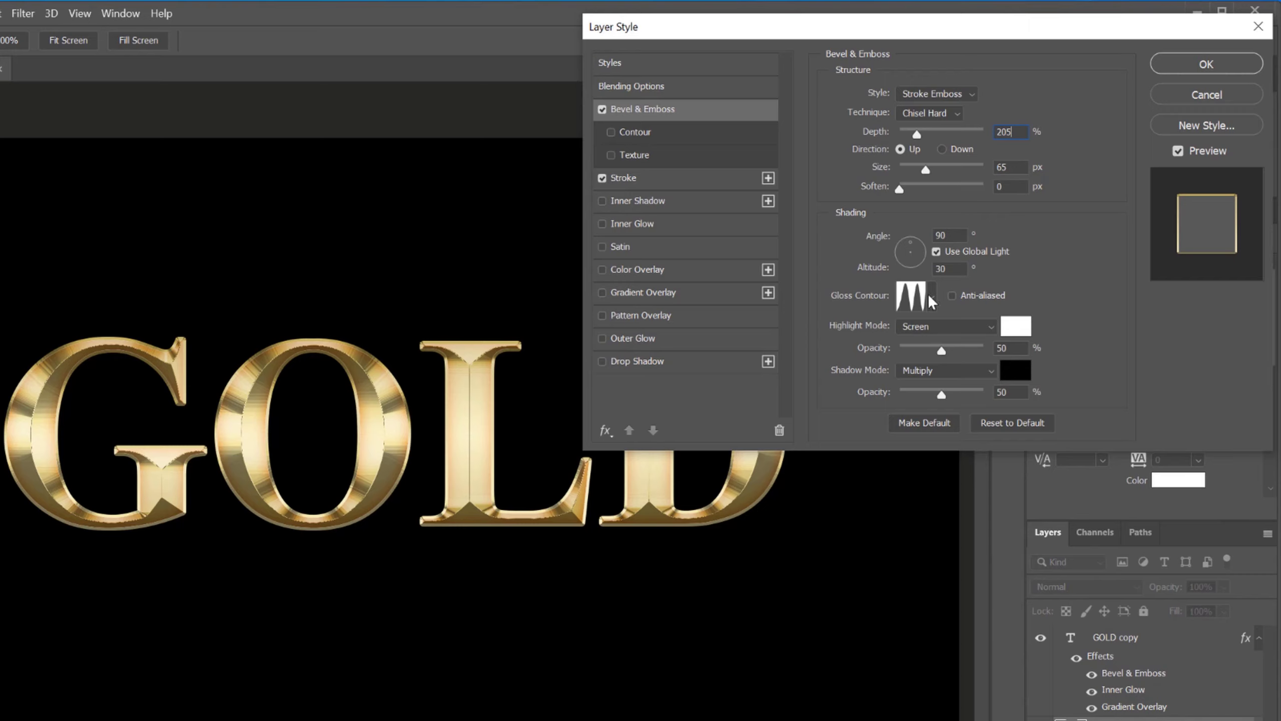
Check the bevel's gloss contour curve and enable the Contour option of the Bevel & Emboss effect
{"action": "left_click", "coordinate": [915, 296]}
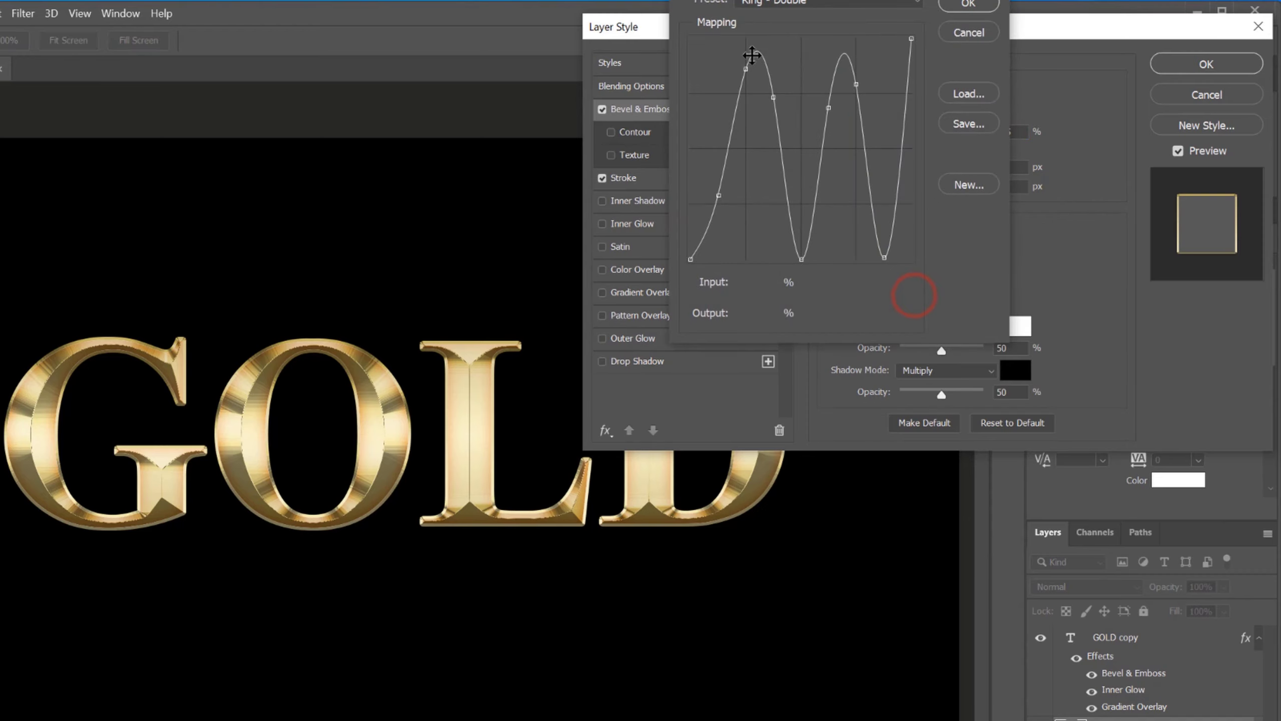
{"action": "left_click", "coordinate": [965, 6]}
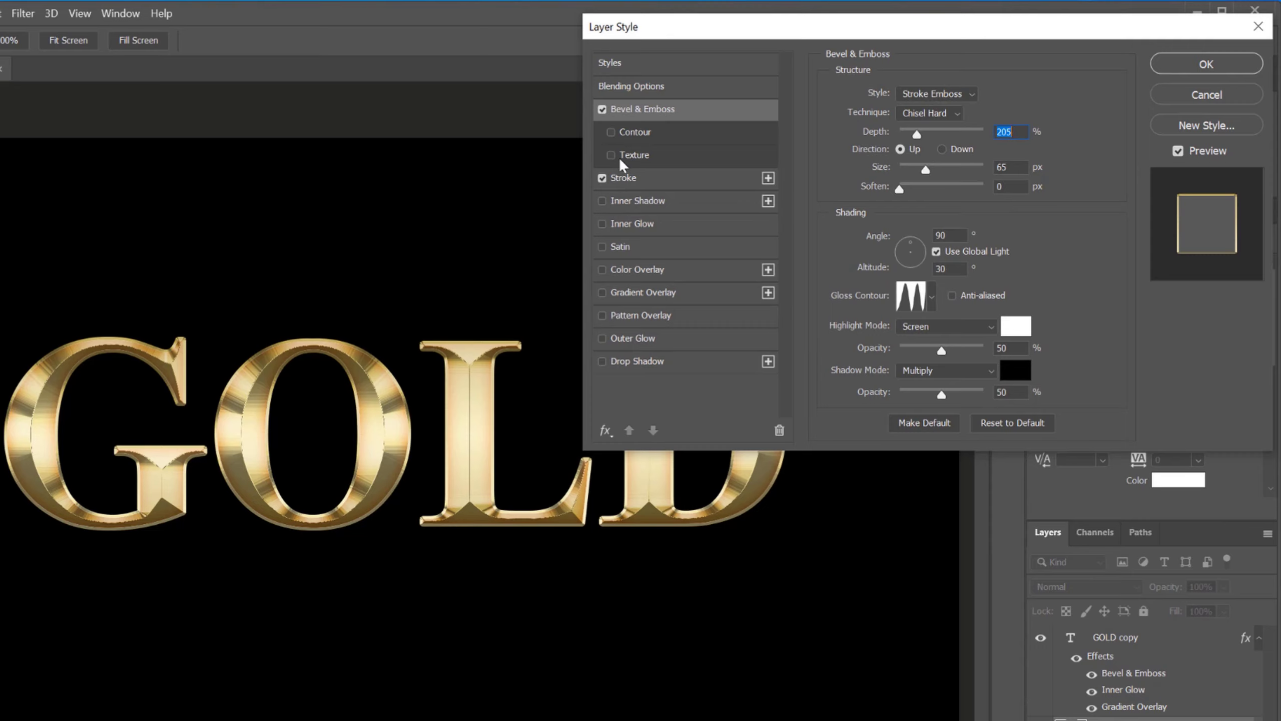
{"action": "left_click", "coordinate": [625, 134]}
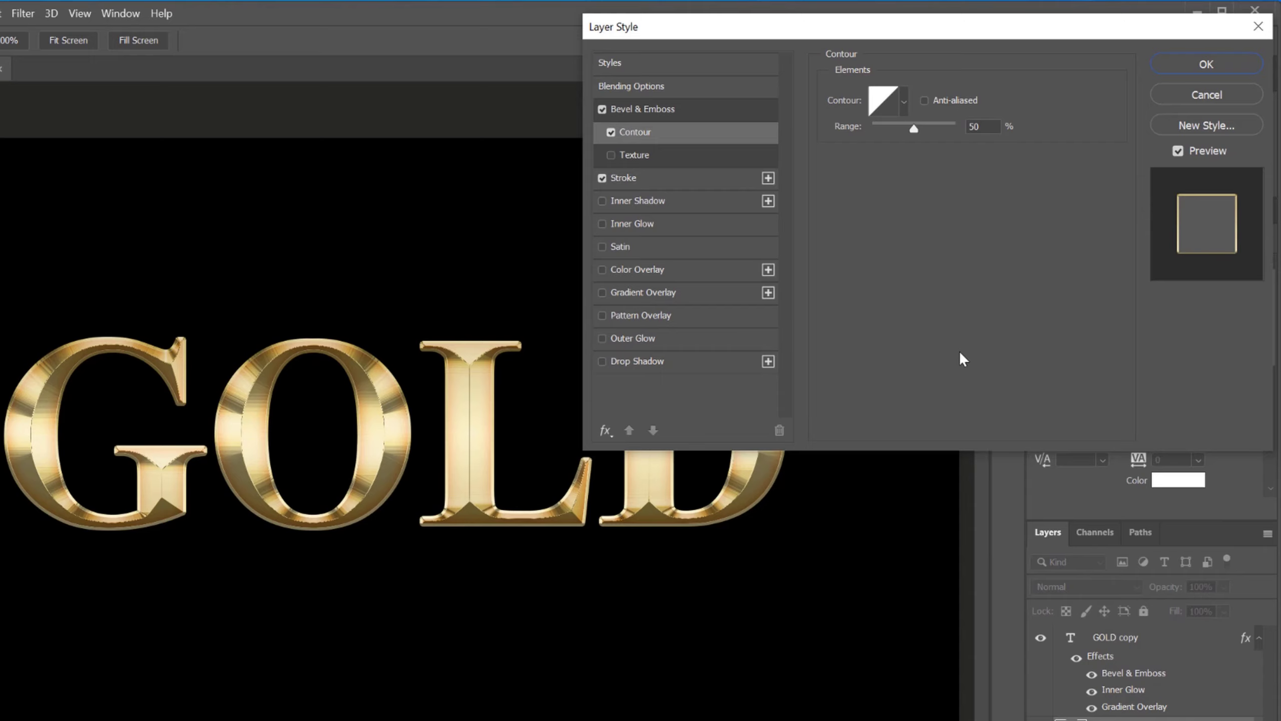
Add an Outer Glow effect to the stroked text layer and set the glow's colour to B7914F
{"action": "left_click", "coordinate": [641, 339]}
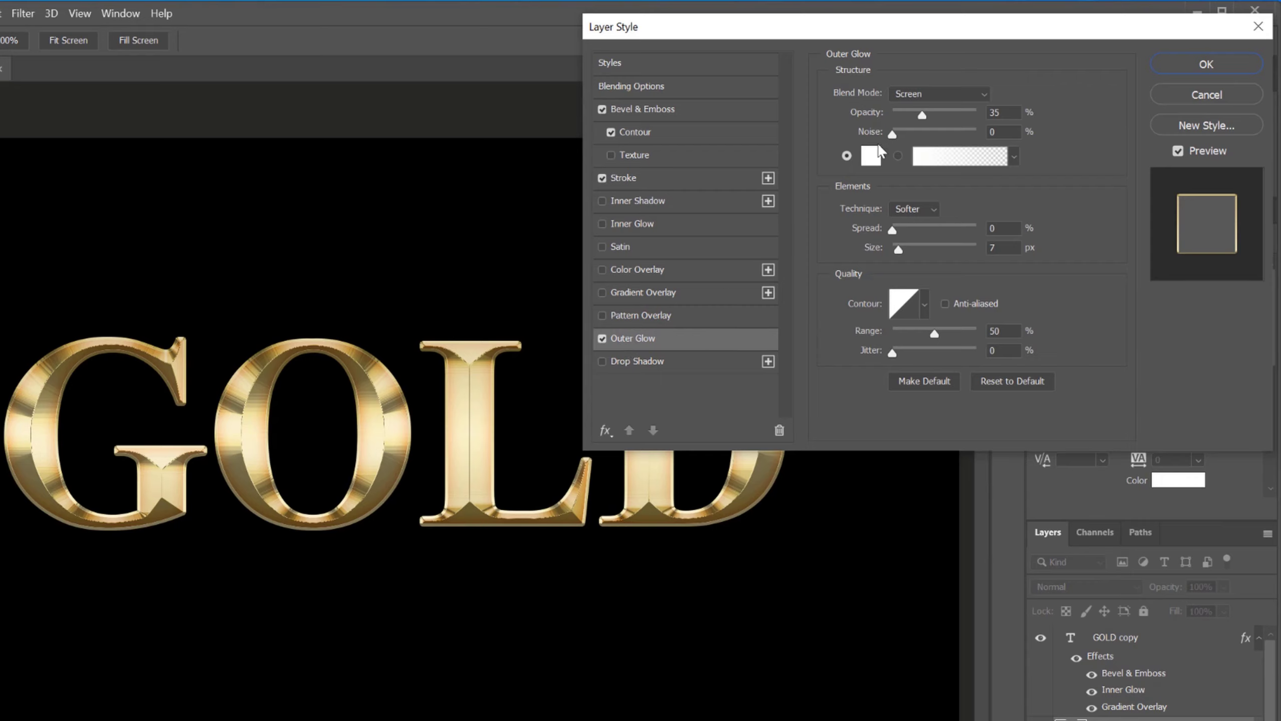
{"action": "left_click", "coordinate": [871, 162]}
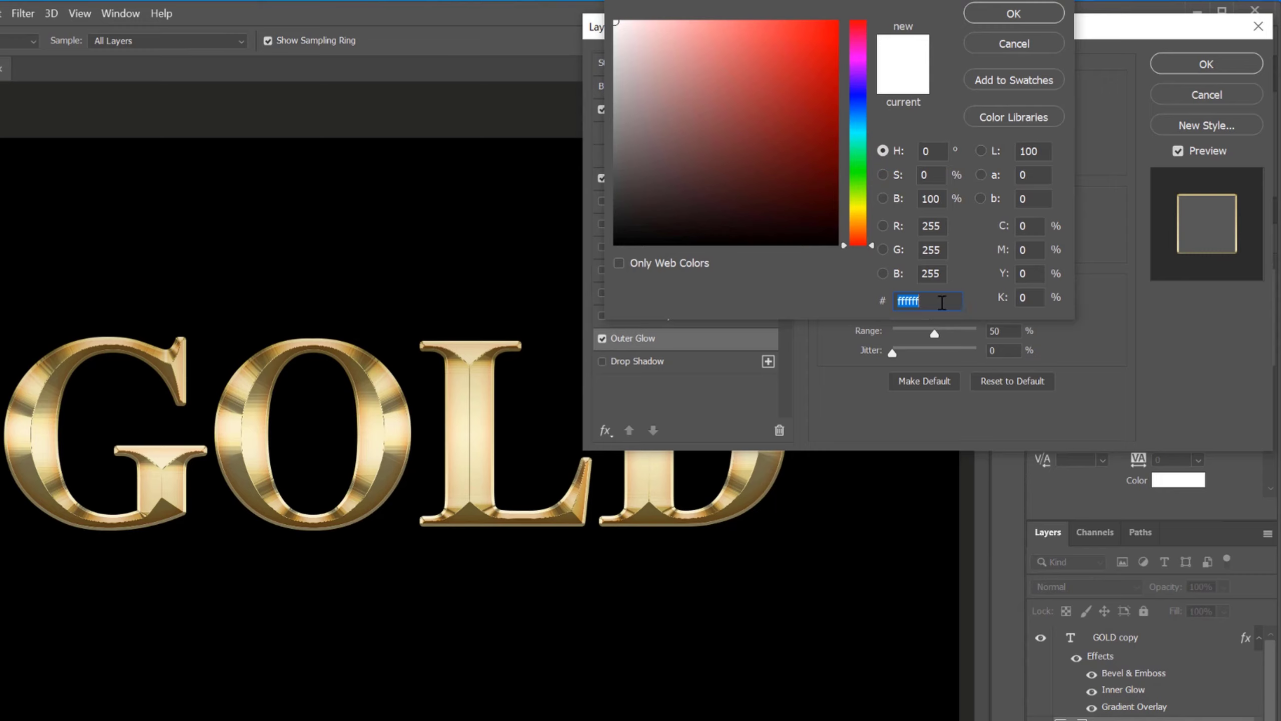
{"action": "key", "text": "BackSpace"}
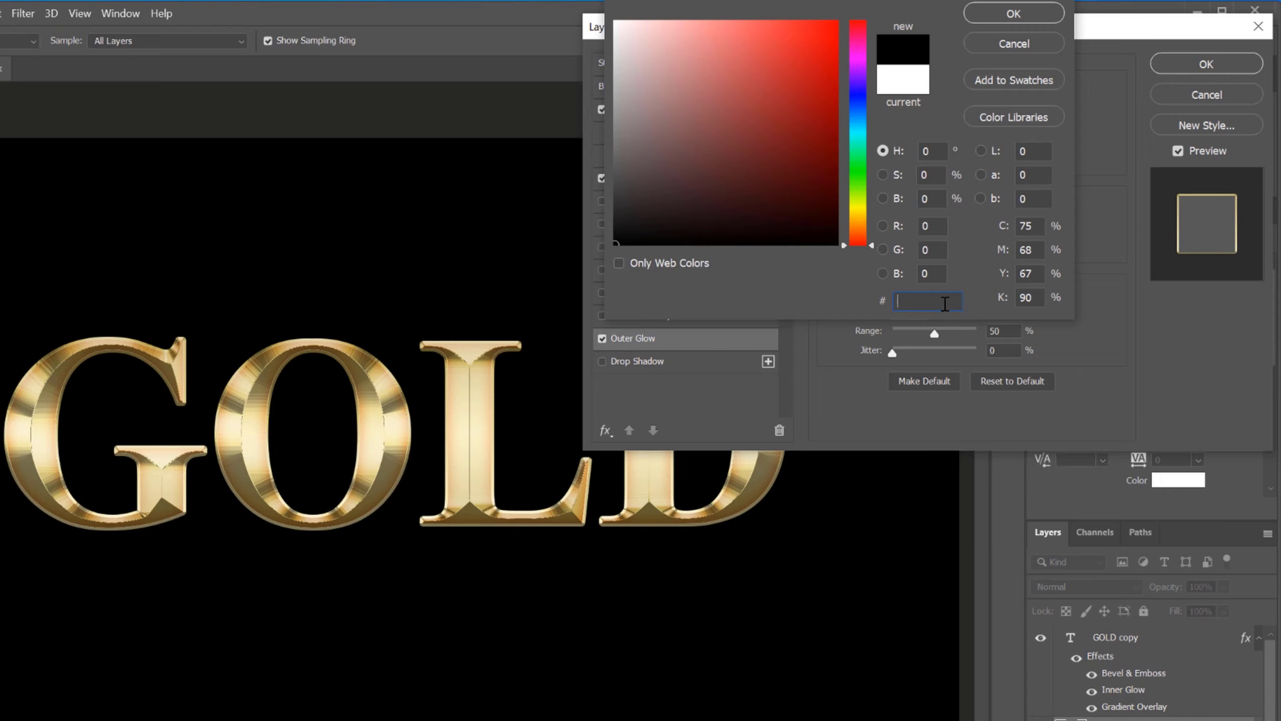
{"action": "type", "text": "B7"}
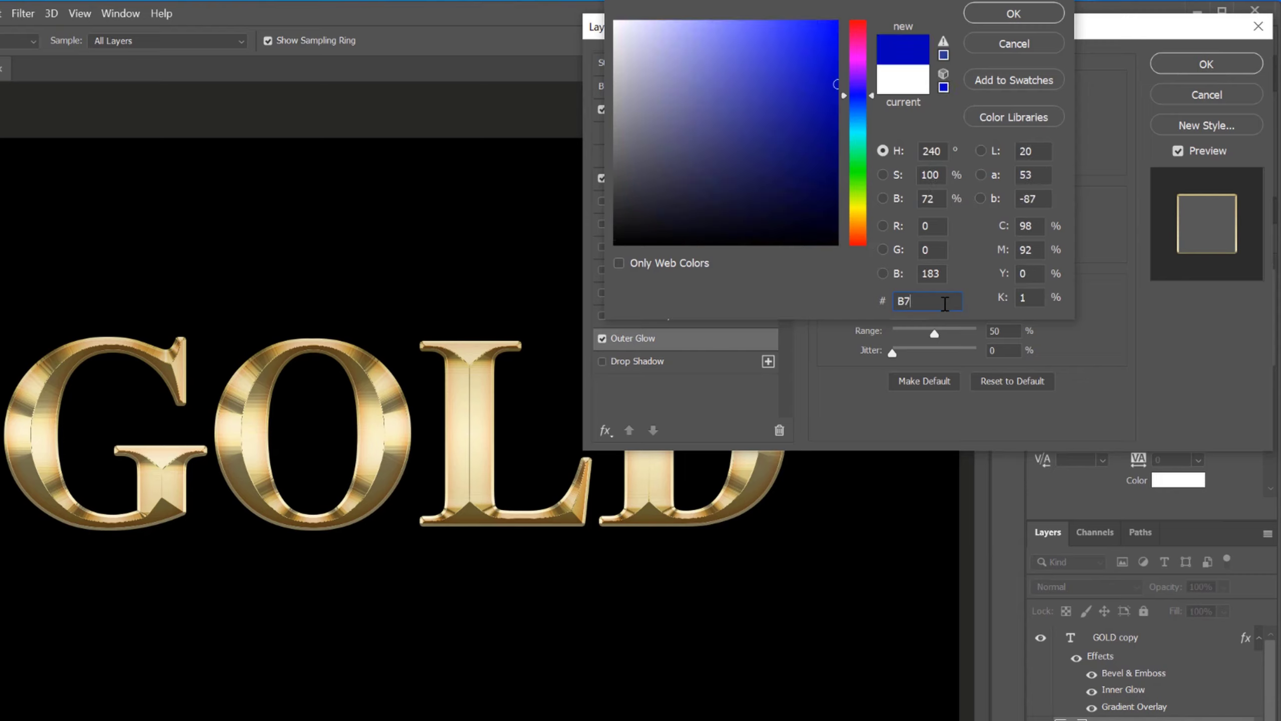
{"action": "type", "text": "9"}
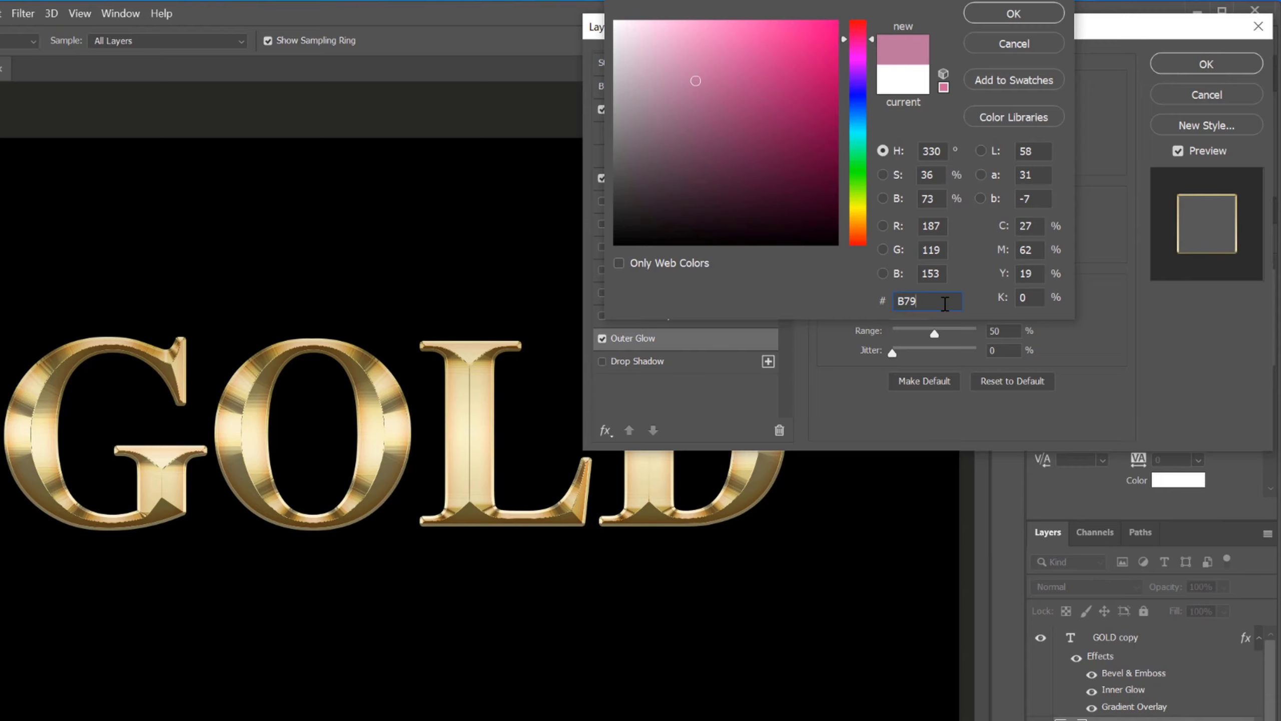
{"action": "type", "text": "14F"}
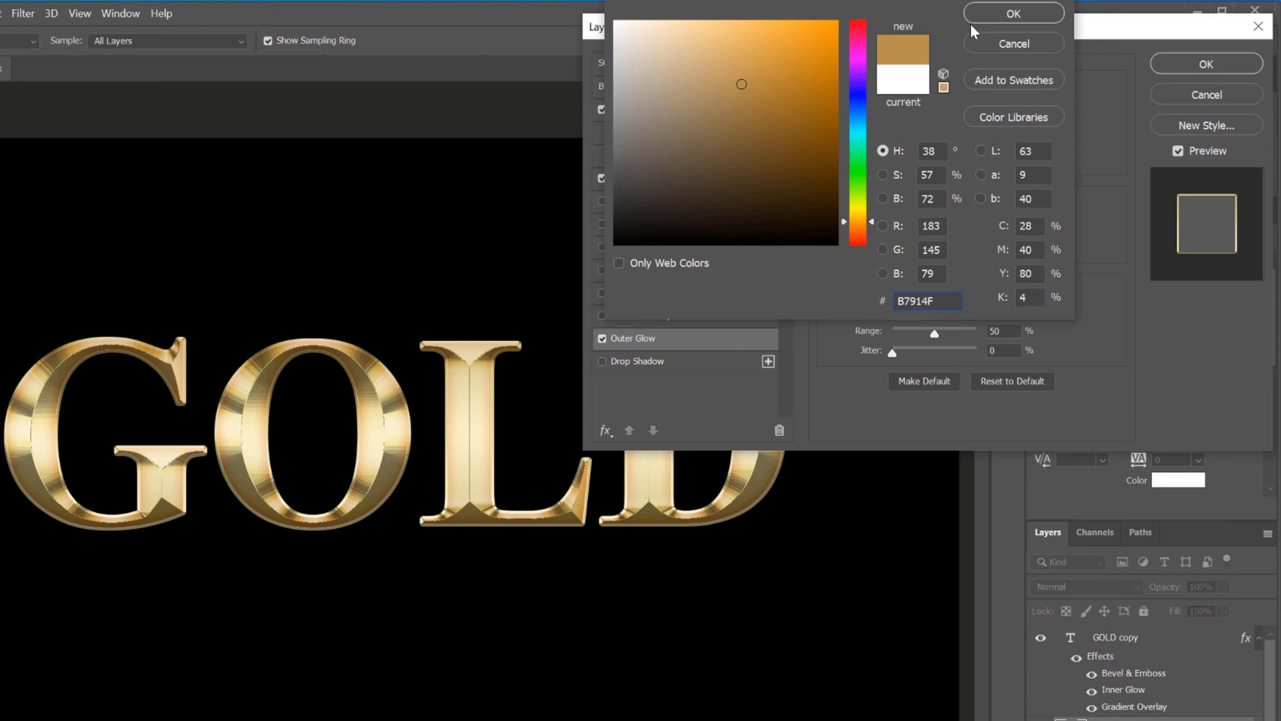
{"action": "left_click", "coordinate": [986, 14]}
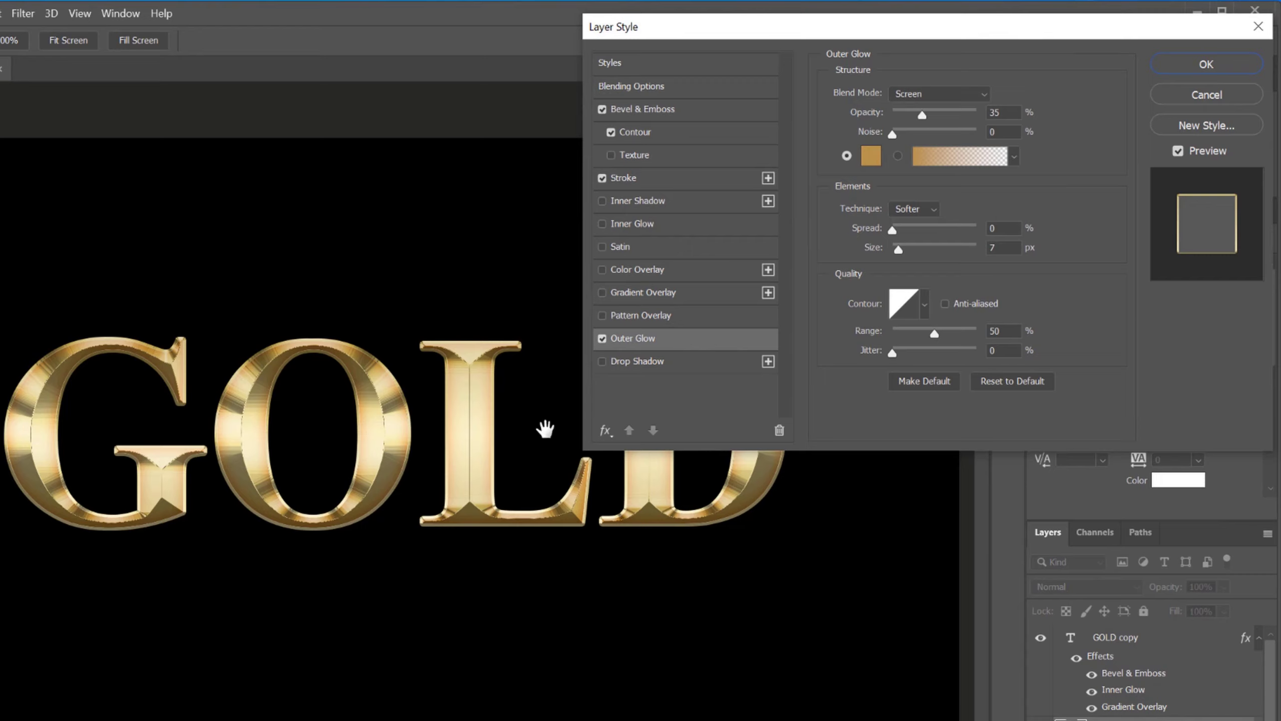
Set the outer glow's opacity to 50% and its size to 50 px, and apply the layer style
{"action": "double_click", "coordinate": [1011, 112]}
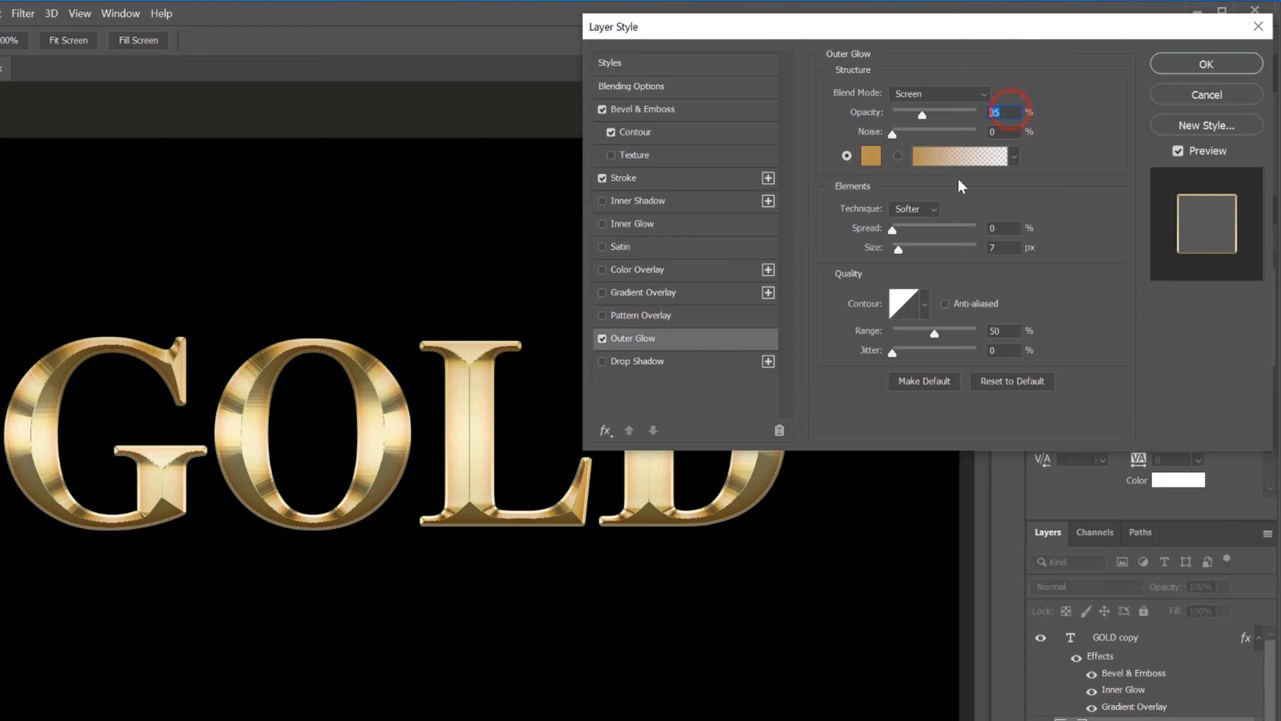
{"action": "type", "text": "50"}
{"action": "double_click", "coordinate": [1007, 248]}
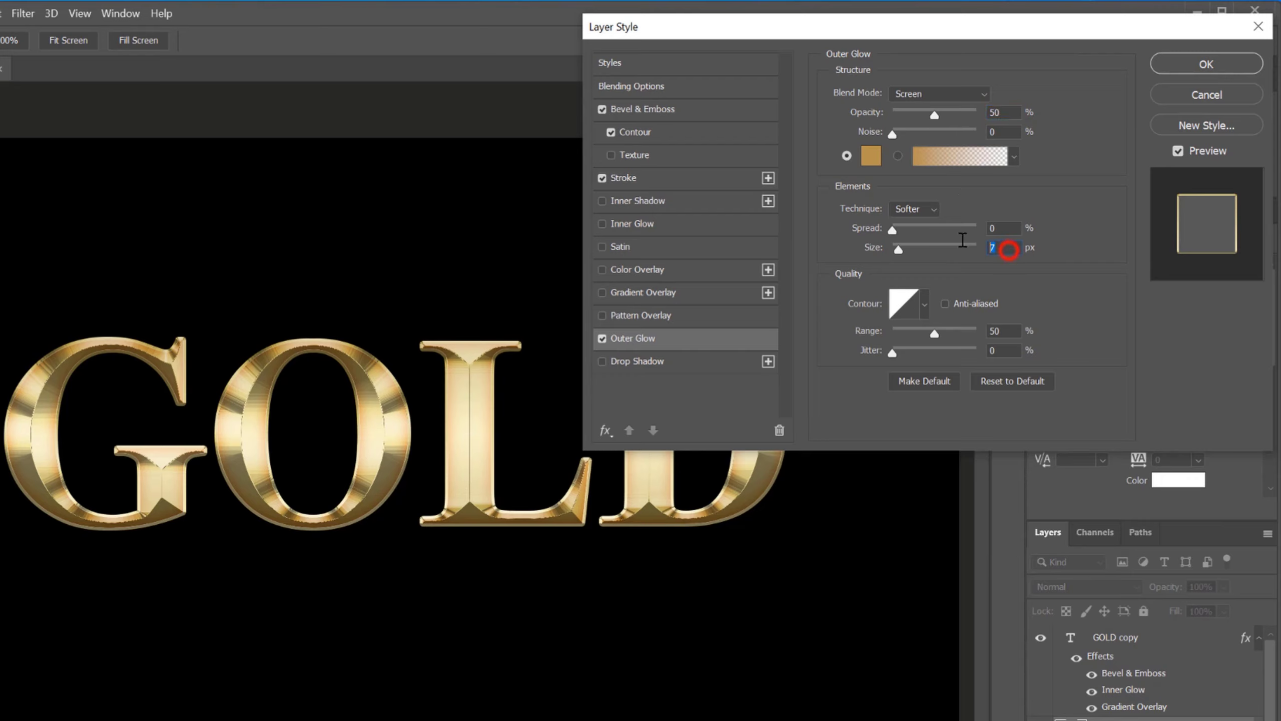
{"action": "type", "text": "29"}
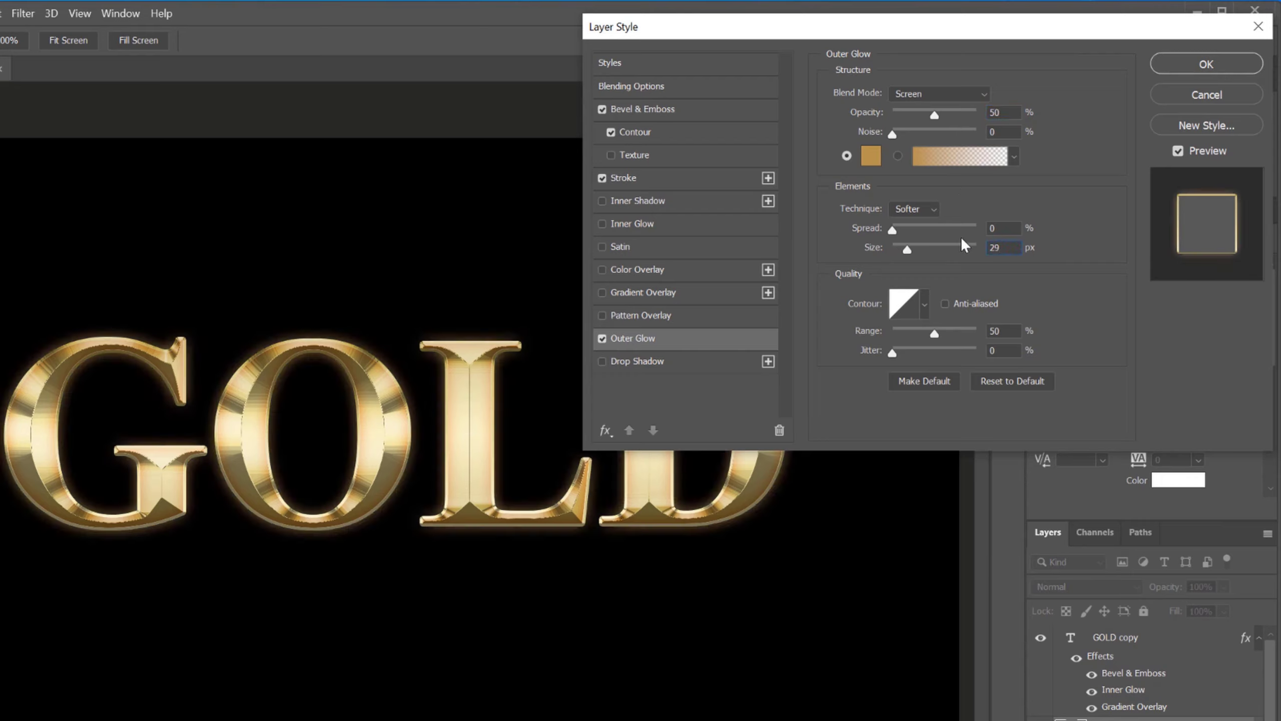
{"action": "key", "text": "BackSpace"}
{"action": "key", "text": "BackSpace"}
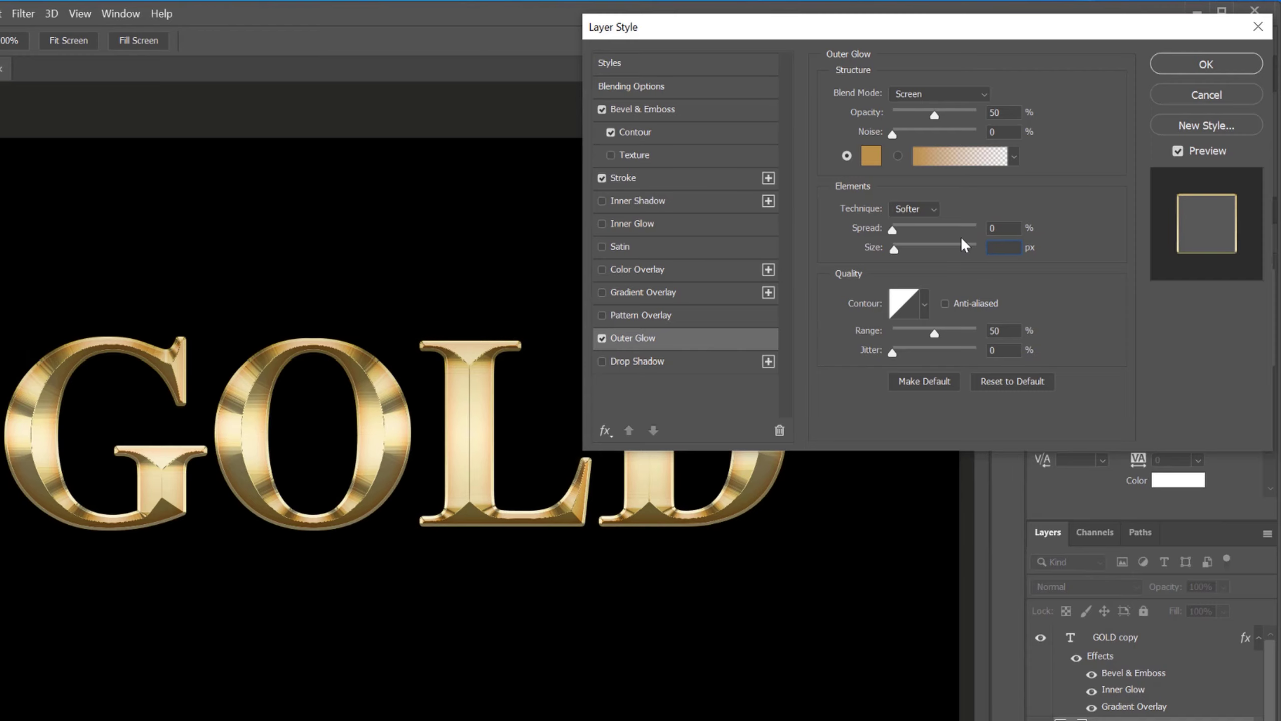
{"action": "type", "text": "30"}
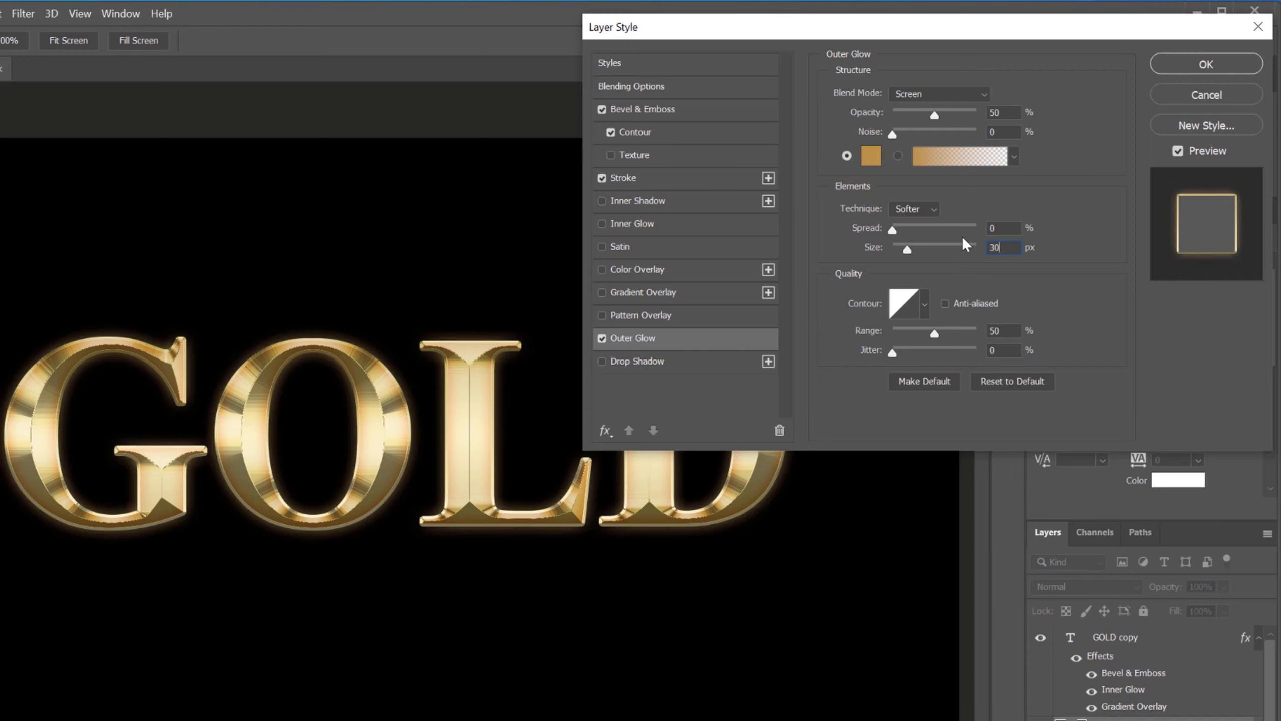
{"action": "key", "text": "BackSpace"}
{"action": "key", "text": "BackSpace"}
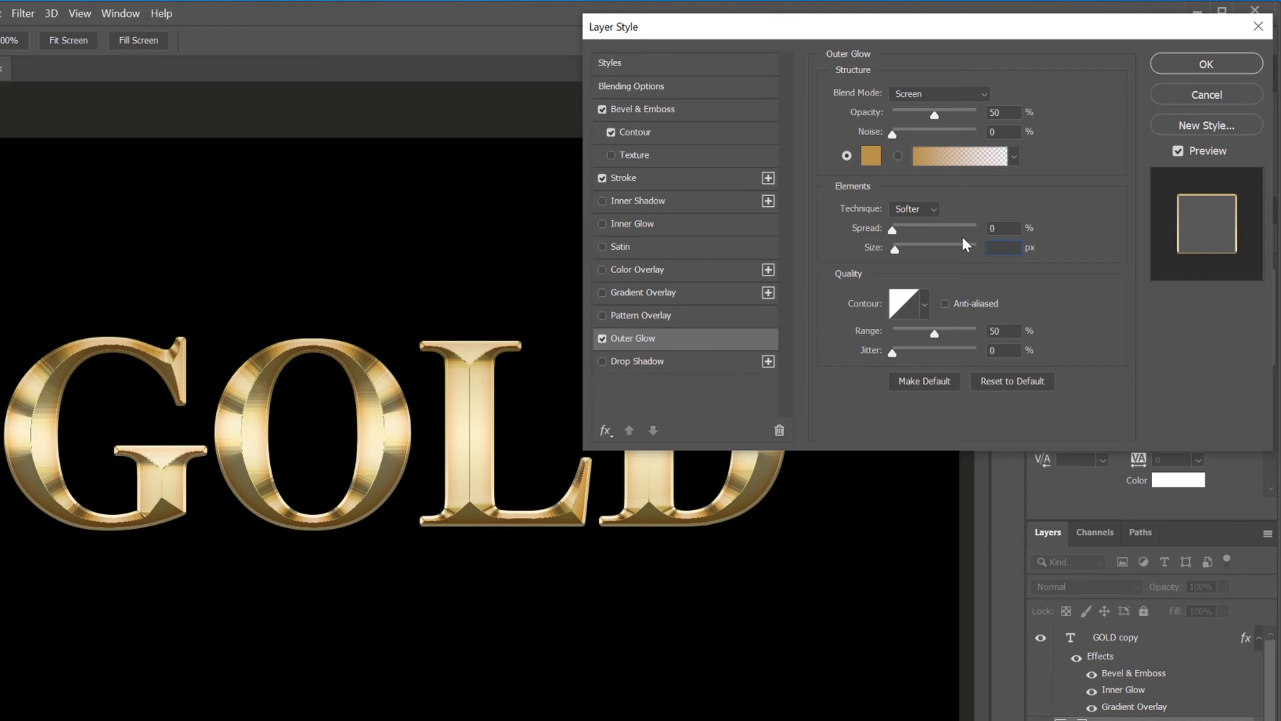
{"action": "type", "text": "50"}
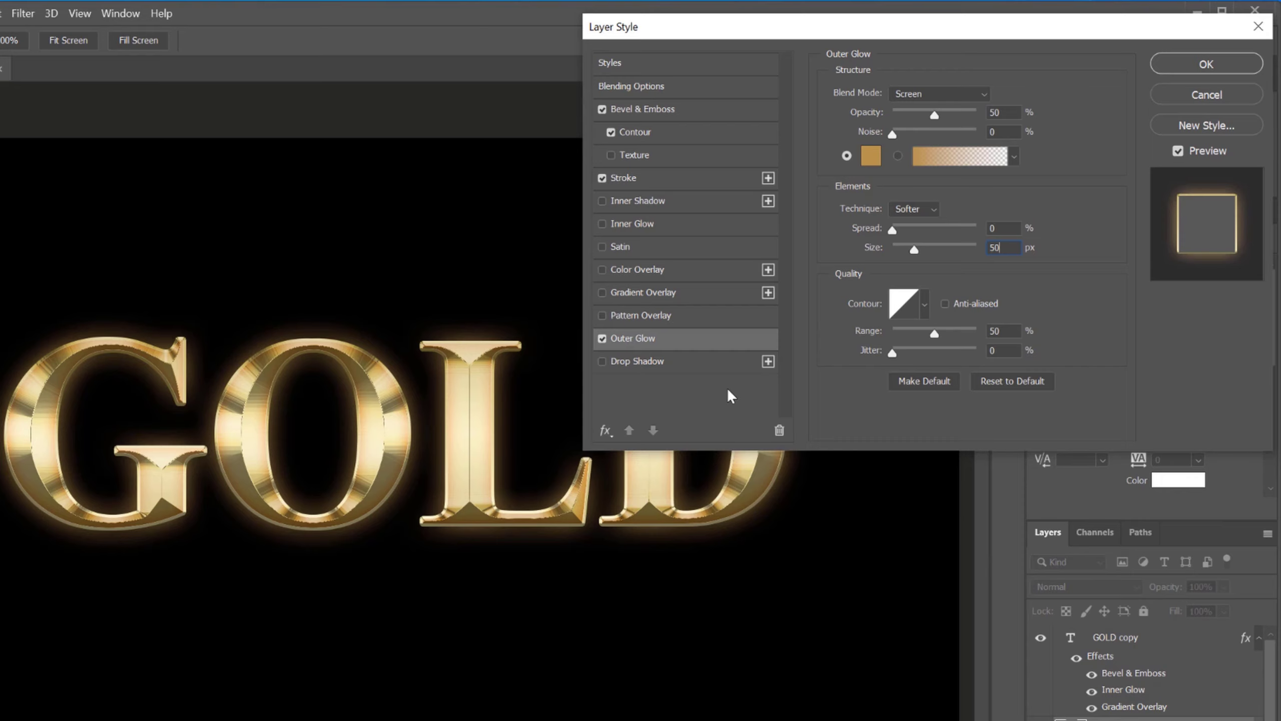
{"action": "left_click", "coordinate": [1160, 63]}
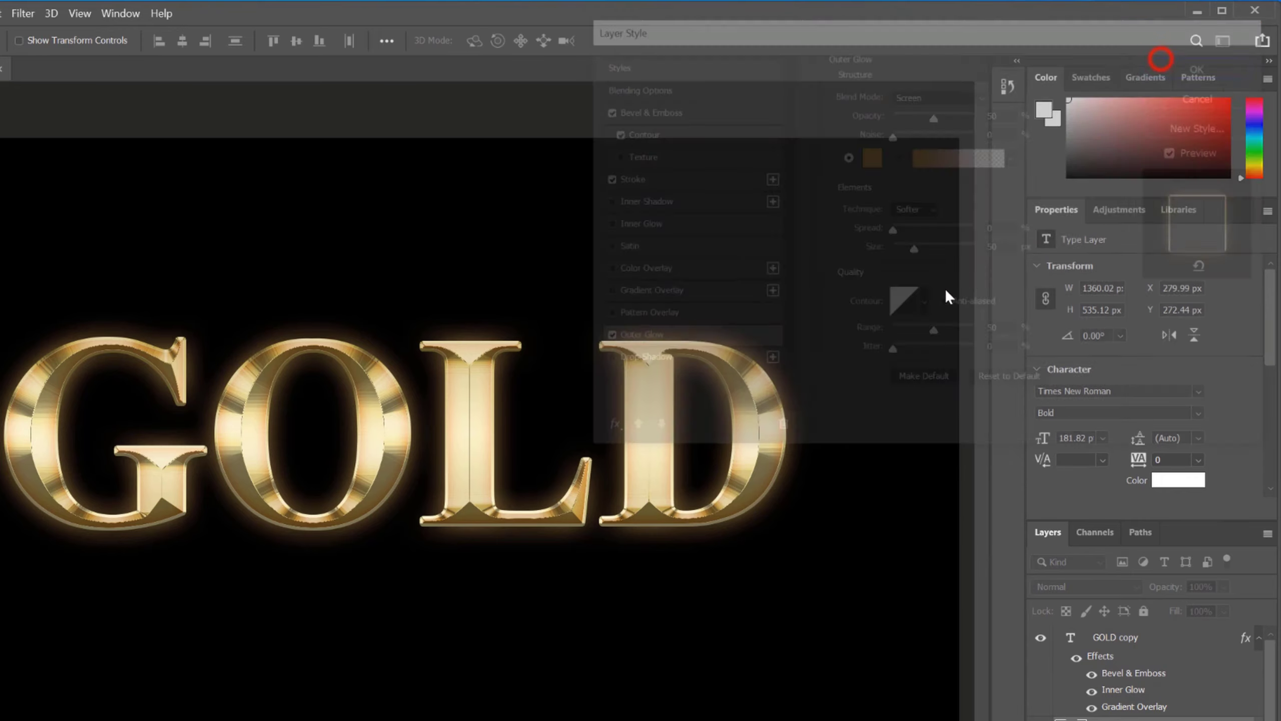